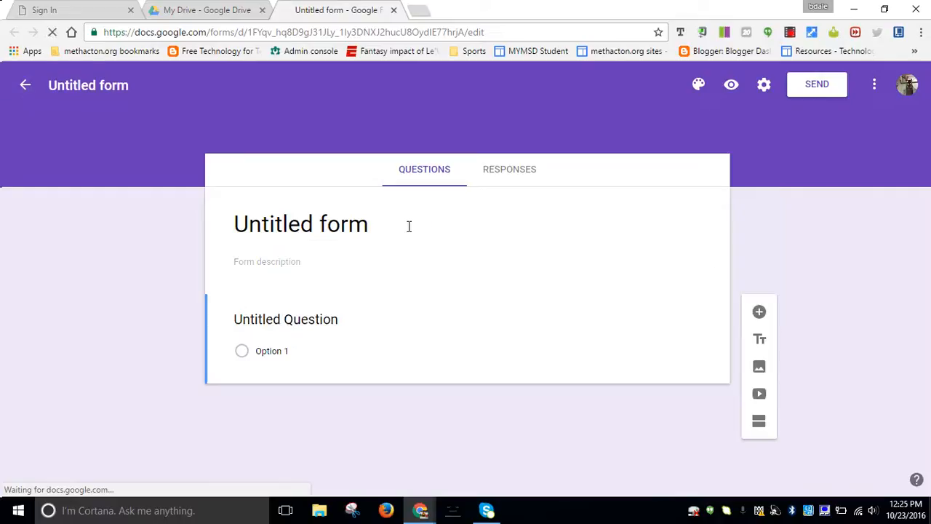
Title the form with the teacher's name followed by "Library" and add the description "Thank you for using this form."
type("Mr")
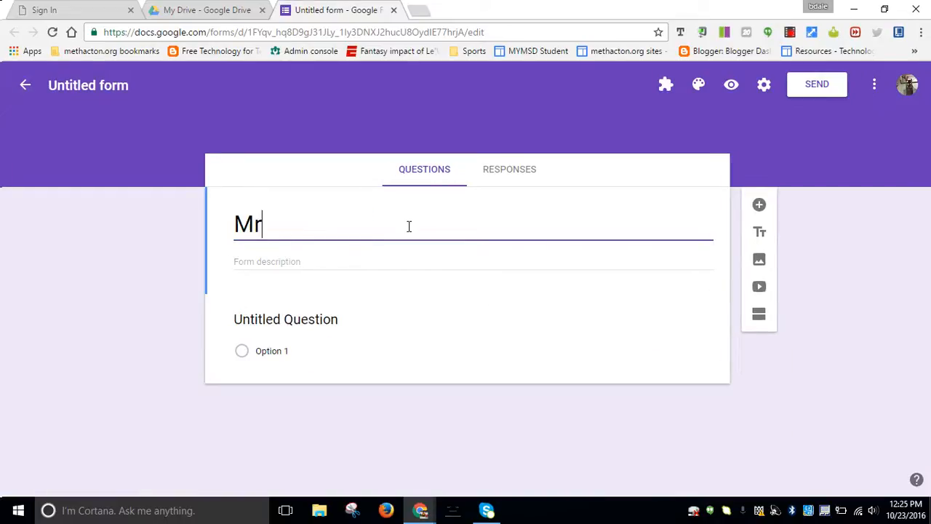
type(". Dale's Li")
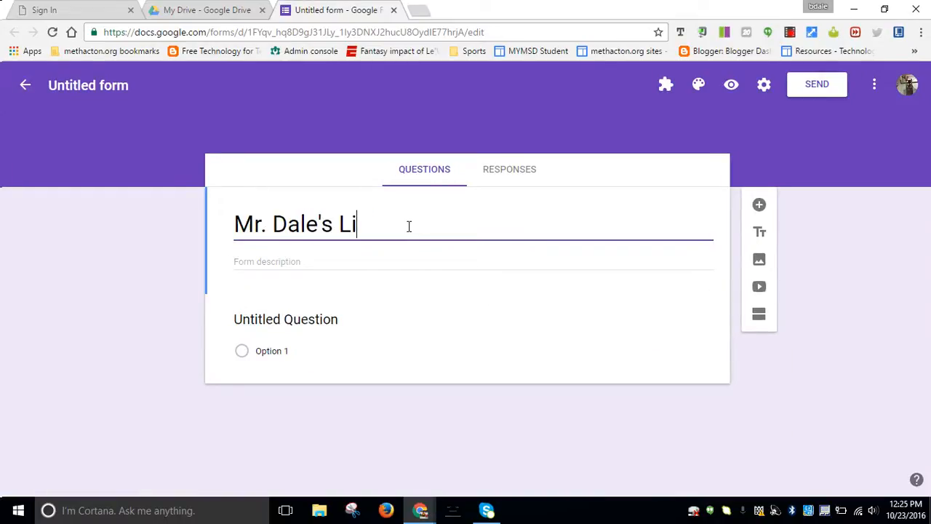
type("brary")
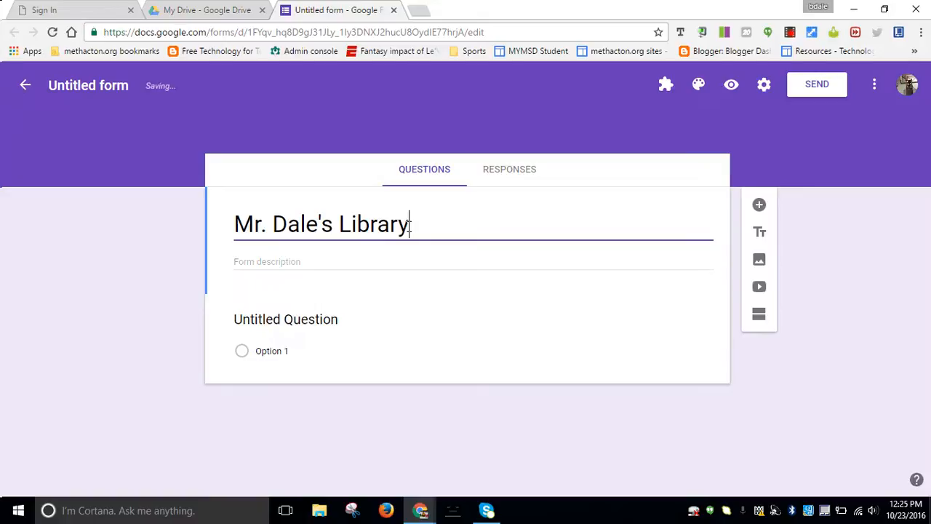
left_click(381, 250)
type("T")
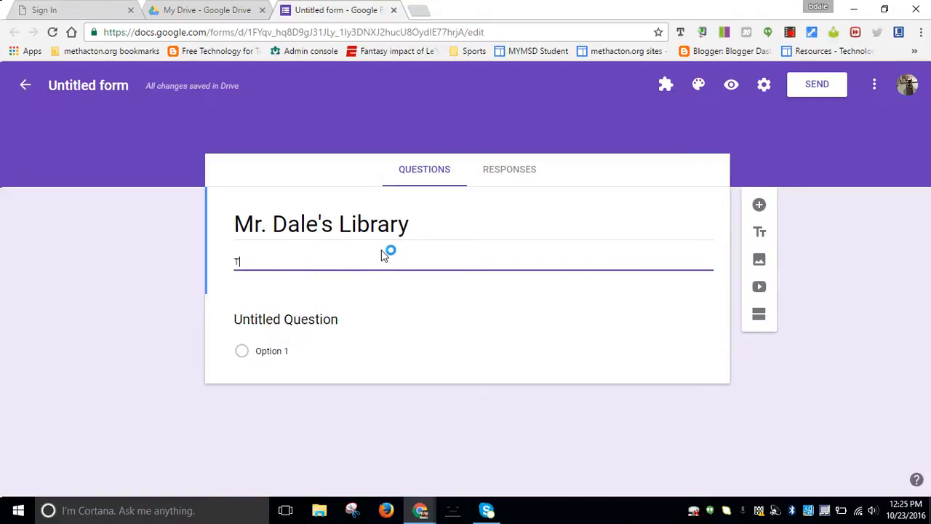
type("hank you for using thi")
key("BackSpace")
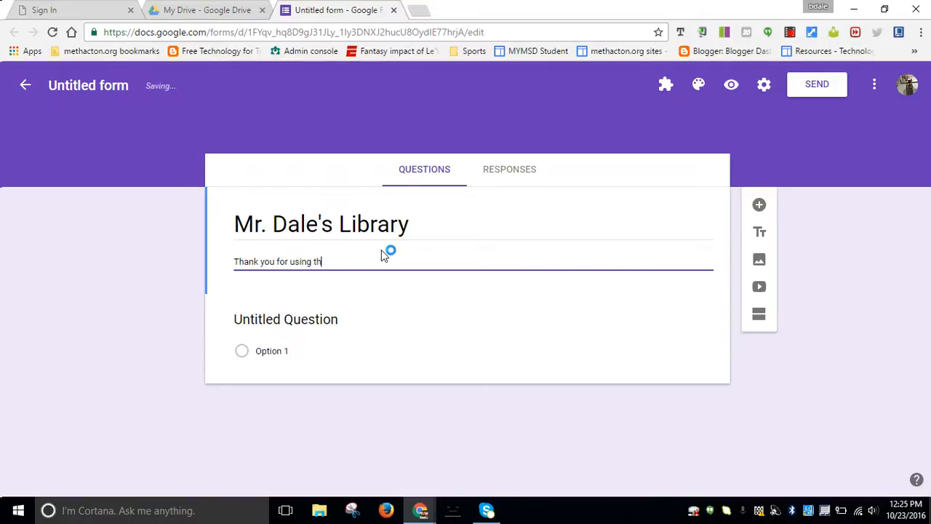
type("is form.")
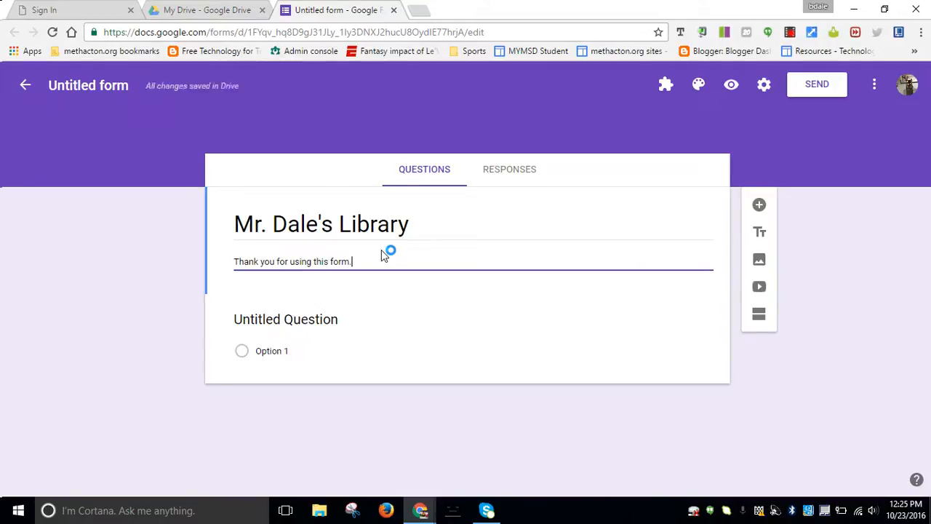
Turn the untitled question into a required short-answer question titled "Name"
left_click(362, 325)
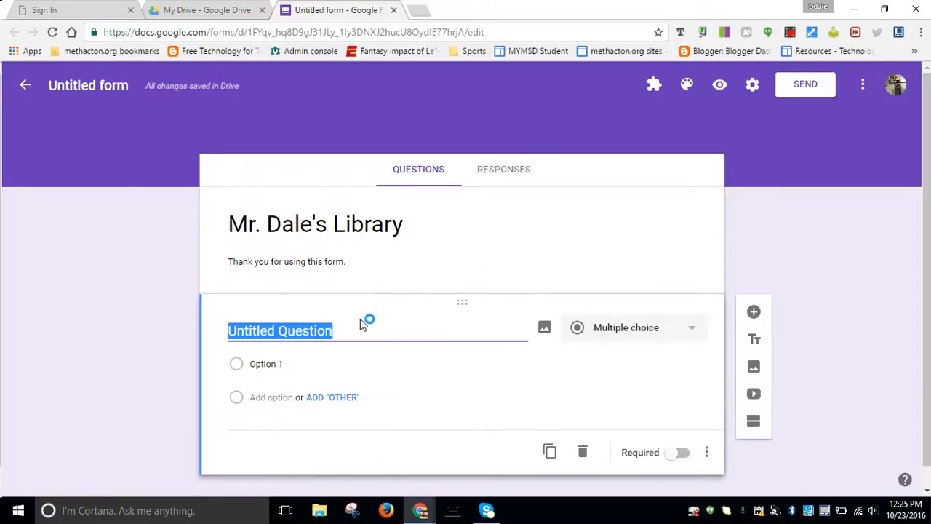
type("Name")
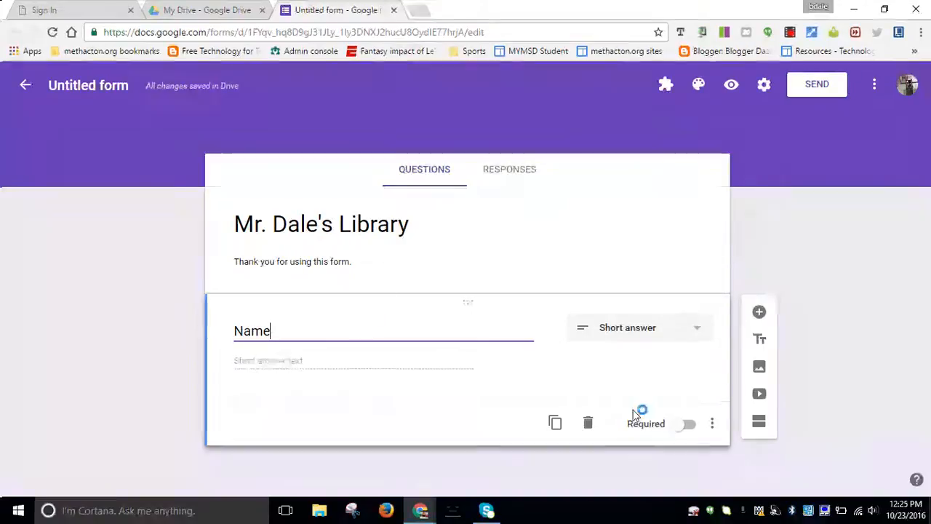
left_click(678, 430)
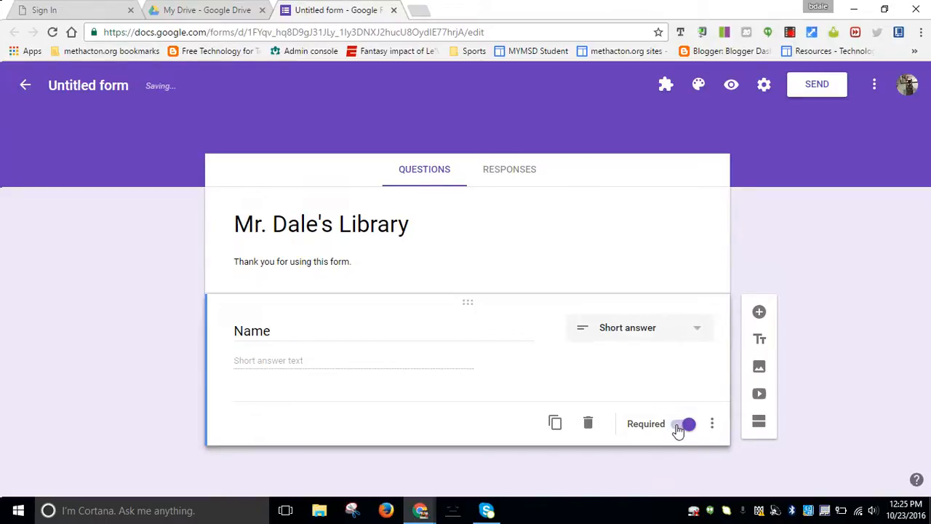
Add a multiple-choice question below Name reading "Are you checking a book out or checking a book in?"
left_click(759, 312)
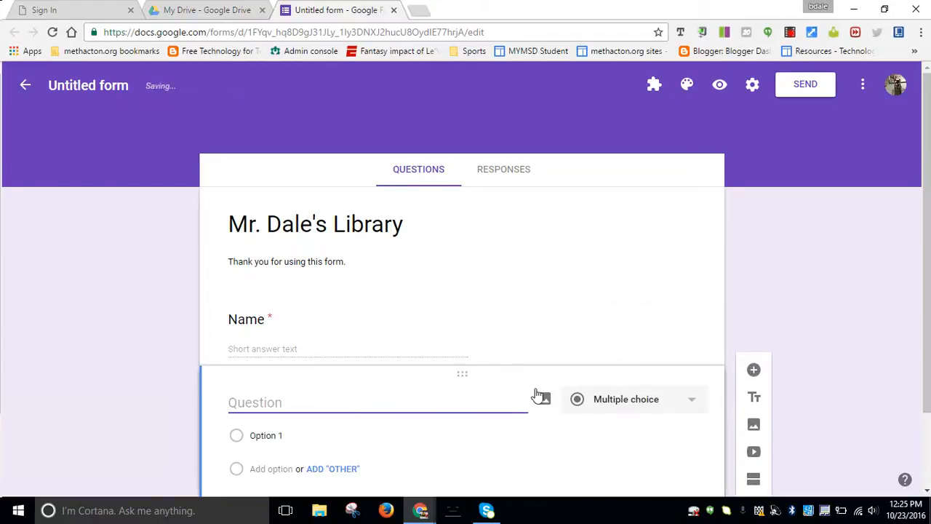
type("Are y")
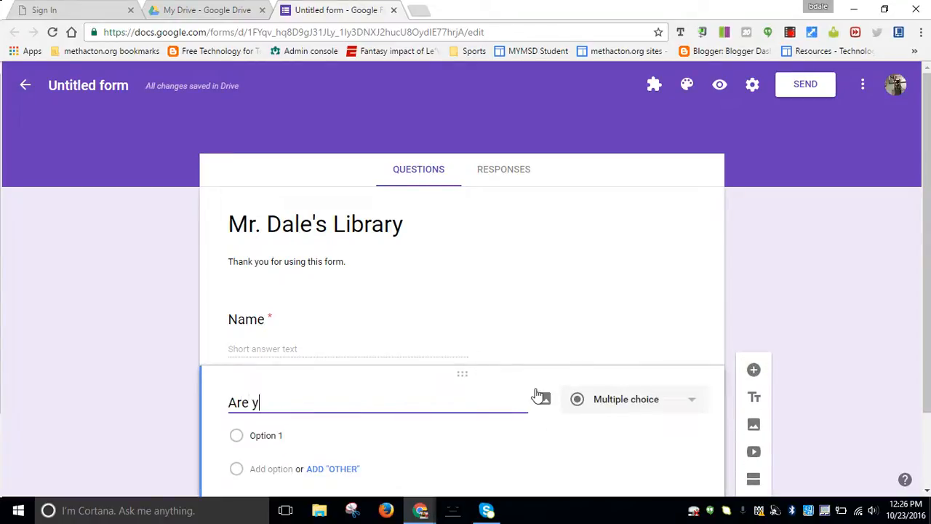
type("ou checkin")
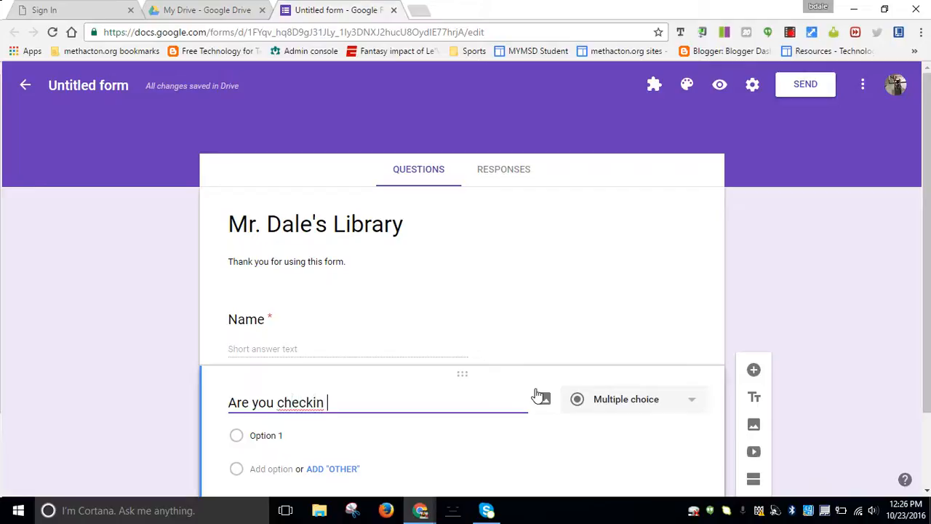
type("g a book out")
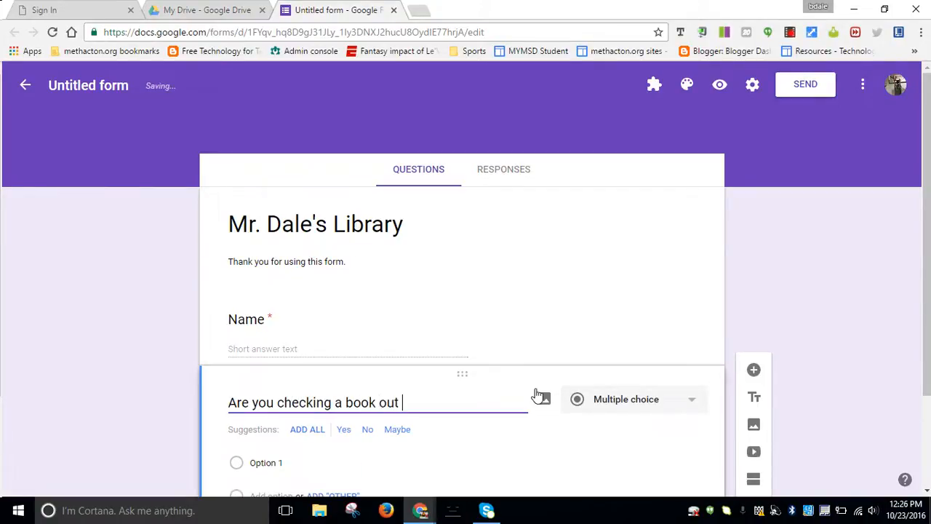
type(" or checking a b")
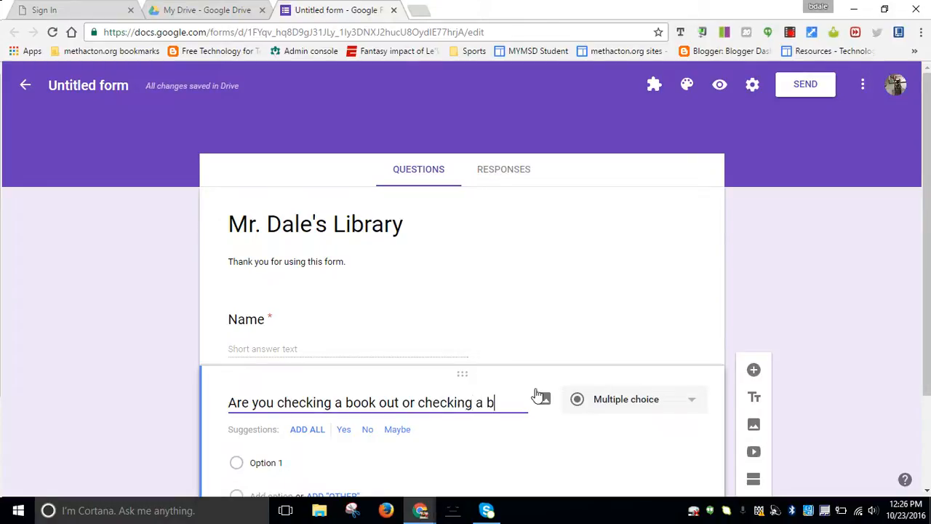
type("ook in?")
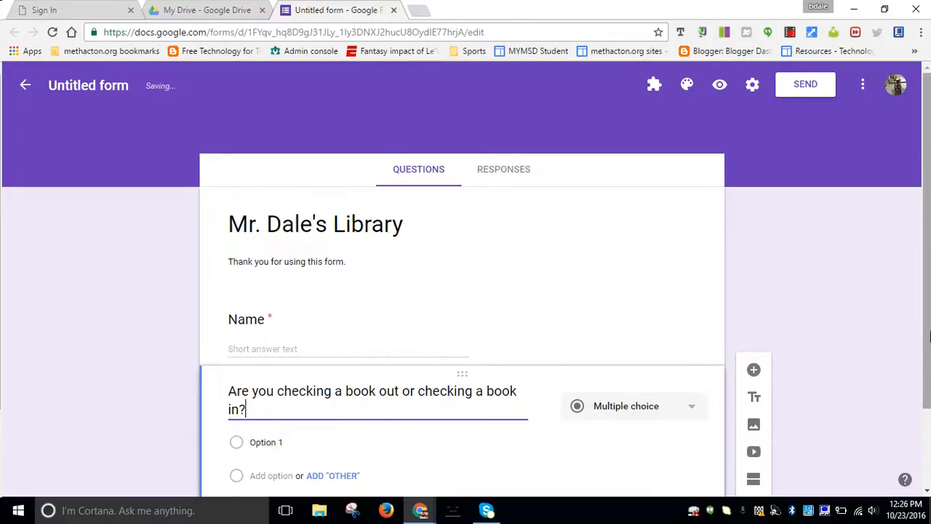
scroll(927, 412, "down", 2)
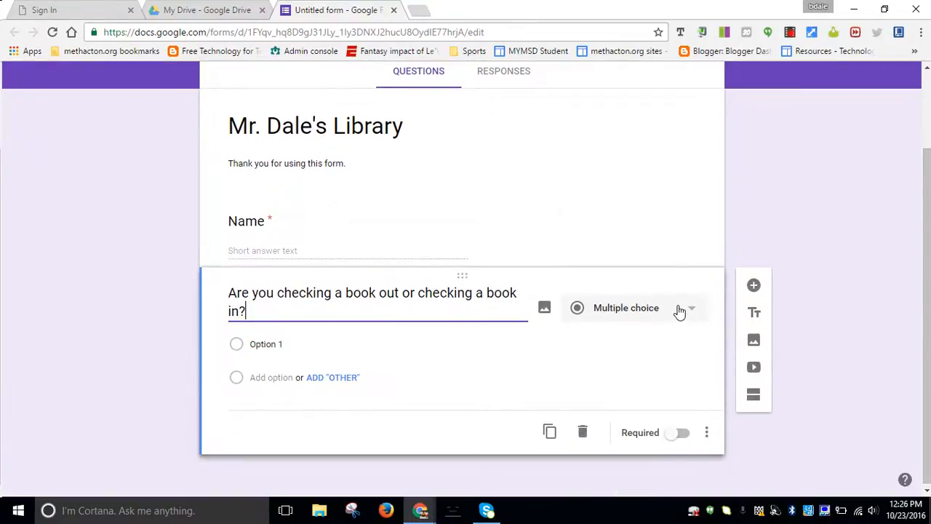
left_click(676, 311)
left_click(675, 312)
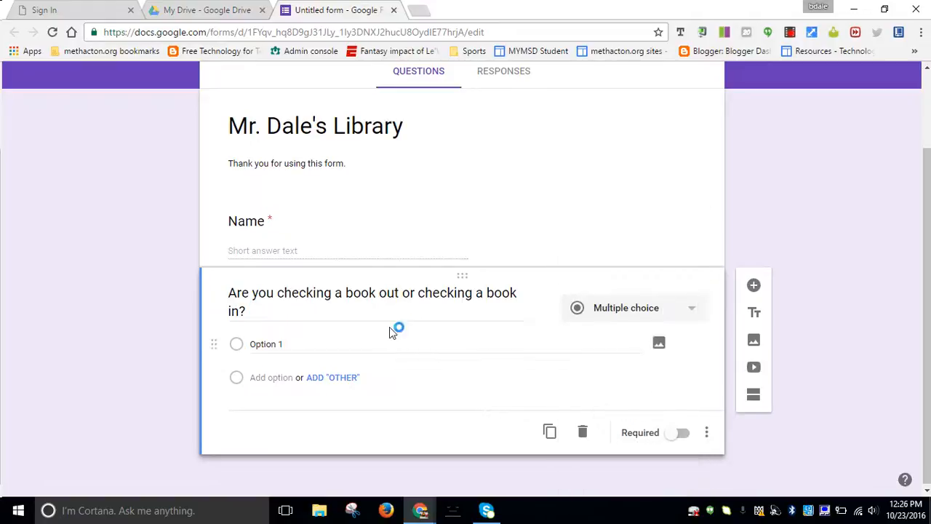
Give the book question two answer options, "Checking out" and "Checking in"
left_click(352, 339)
type("cking out")
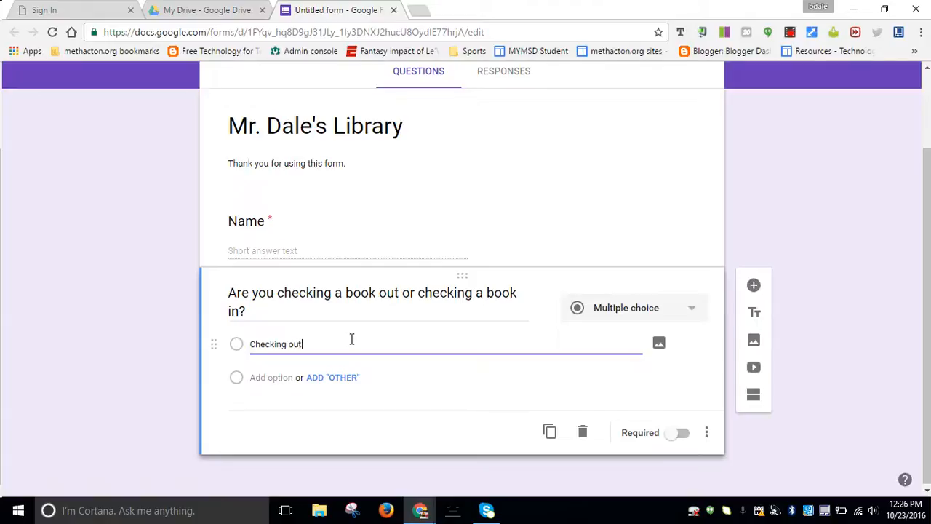
left_click(273, 379)
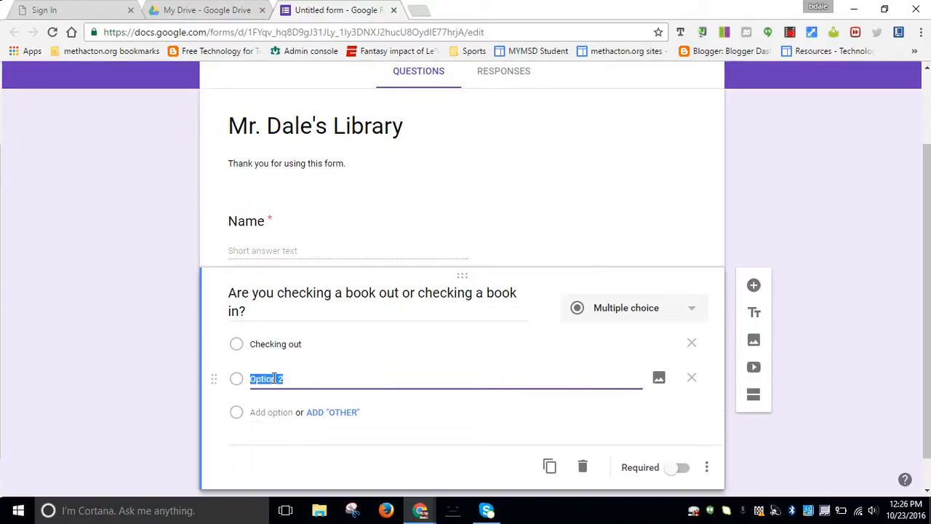
type("c")
type("hecking o")
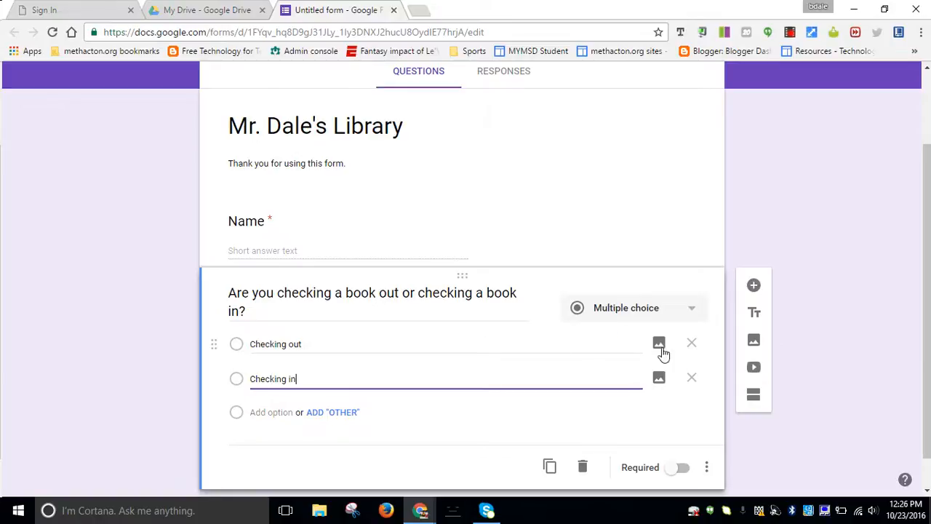
scroll(916, 379, "down", 1)
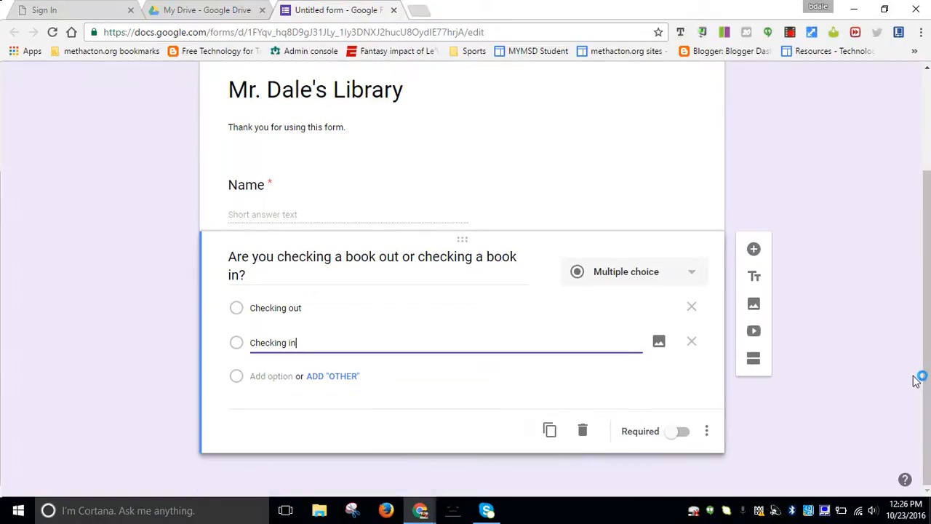
left_click(705, 437)
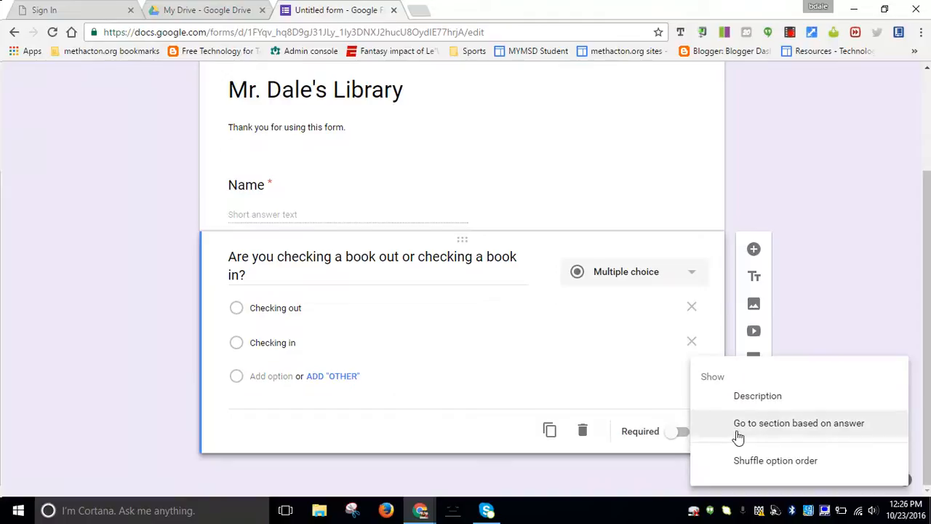
left_click(813, 332)
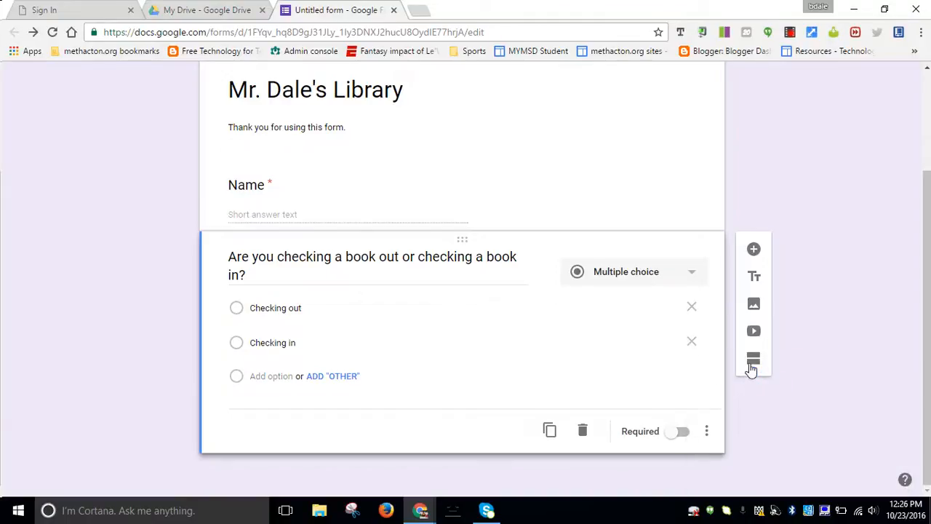
Add a second section after the book question and title it "Checking out"
left_click(754, 362)
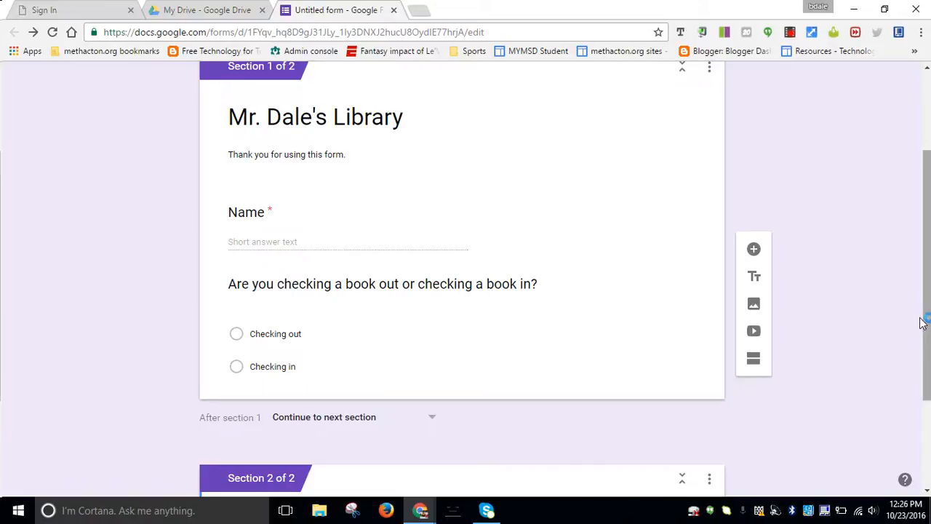
left_click_drag(922, 323, 907, 446)
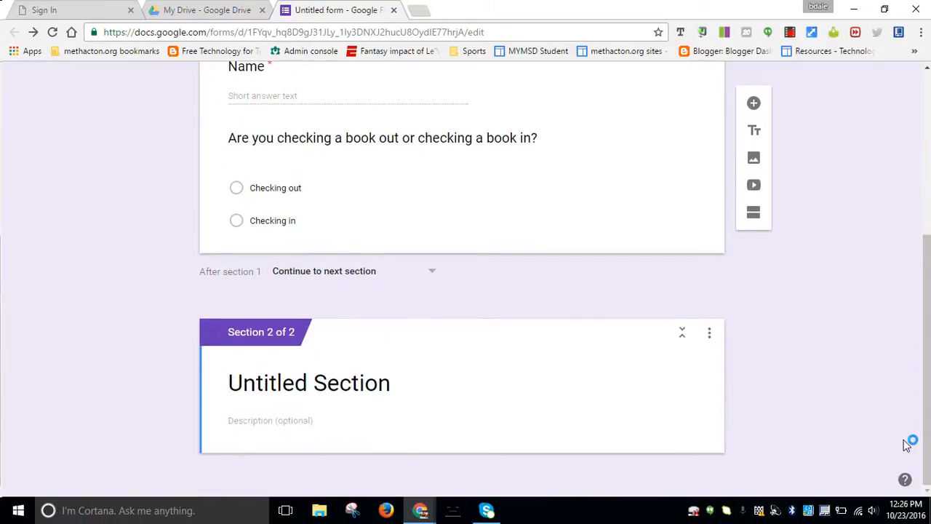
left_click(474, 389)
type("Checki")
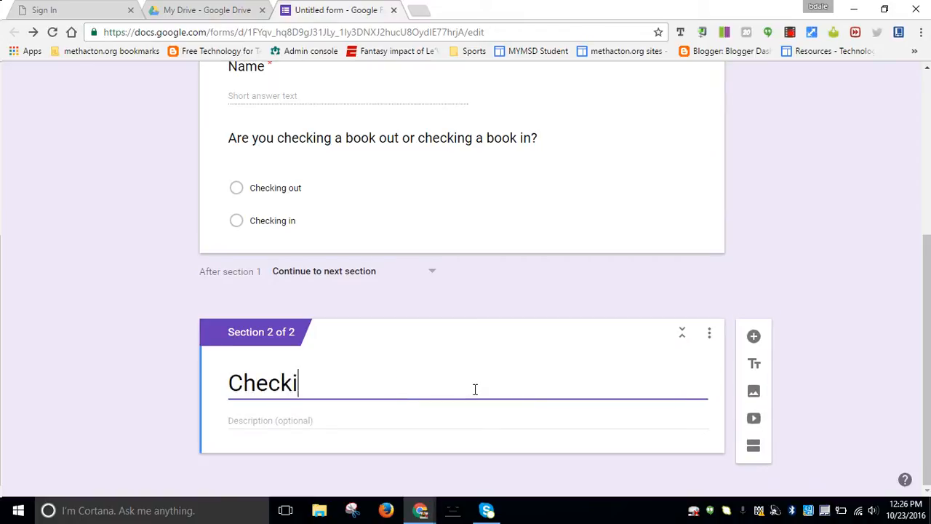
type("ng out")
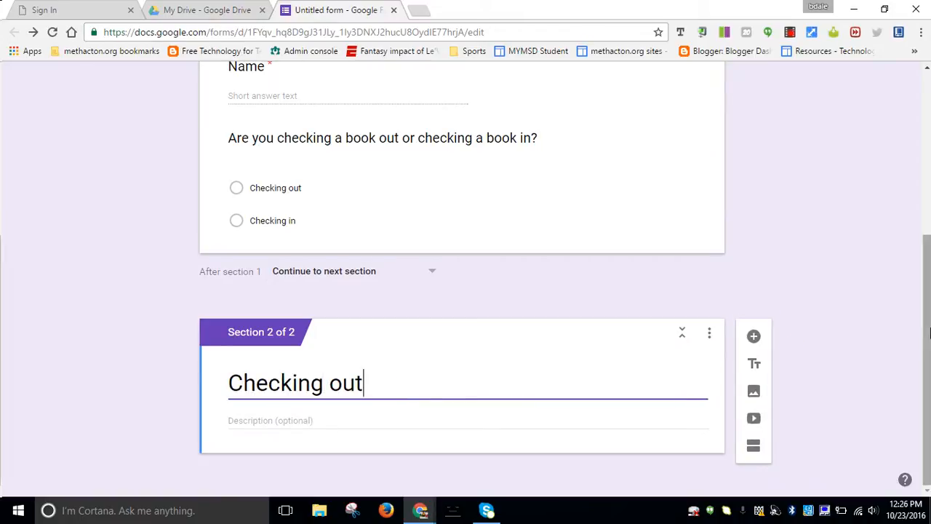
Add a third section after the Checking out section and title it "Checking in"
left_click(843, 427)
left_click(753, 447)
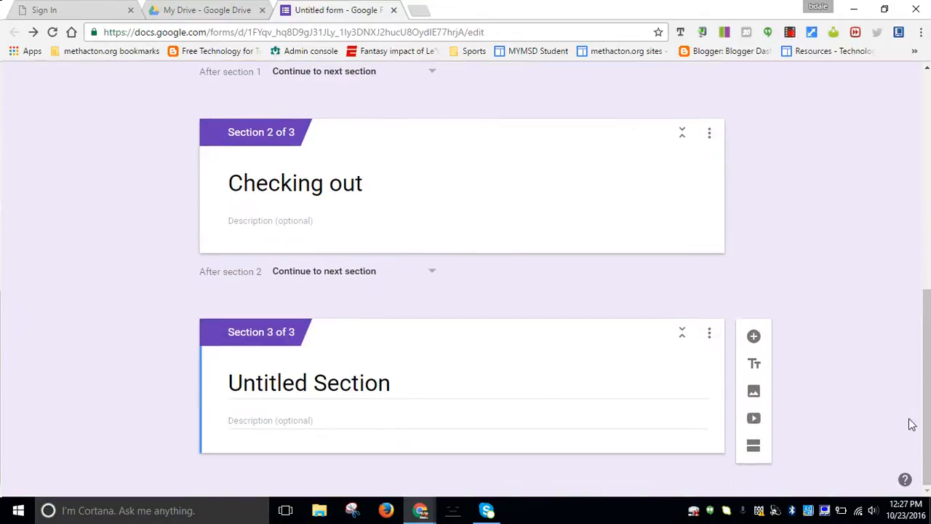
left_click(416, 388)
type("Checking in")
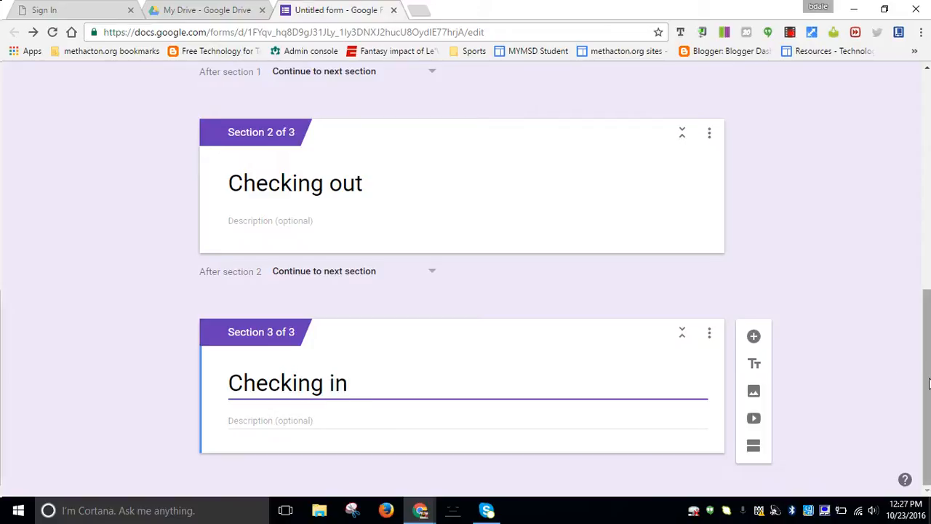
Enable "Go to section based on answer" for the question about checking a book out or in
left_click_drag(928, 389, 928, 253)
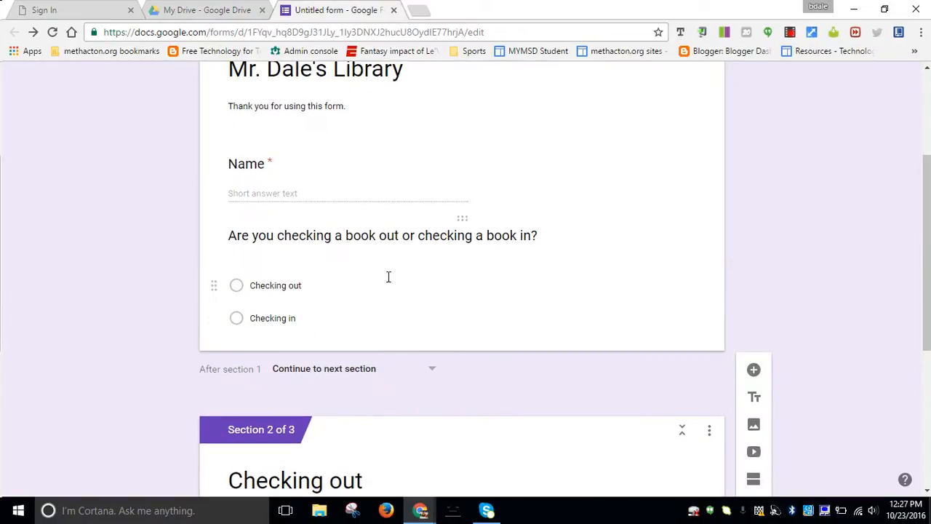
left_click(411, 273)
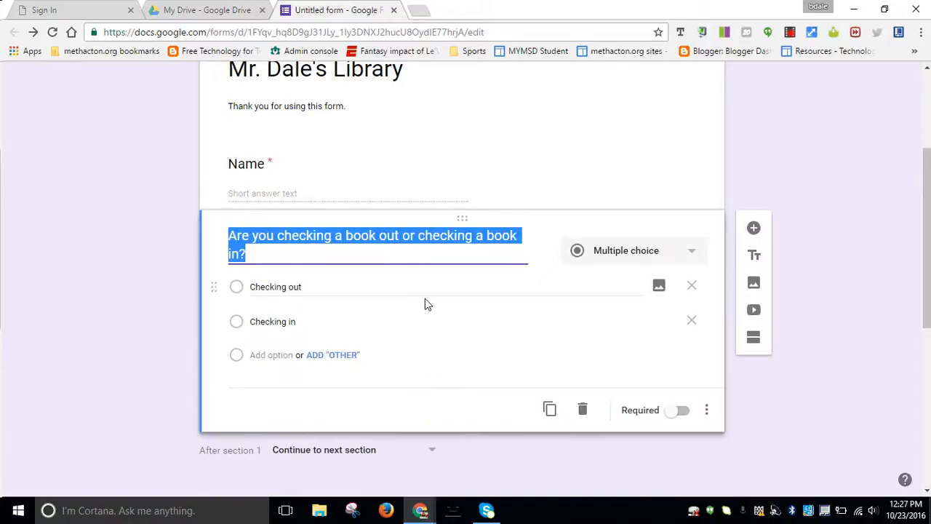
left_click(706, 413)
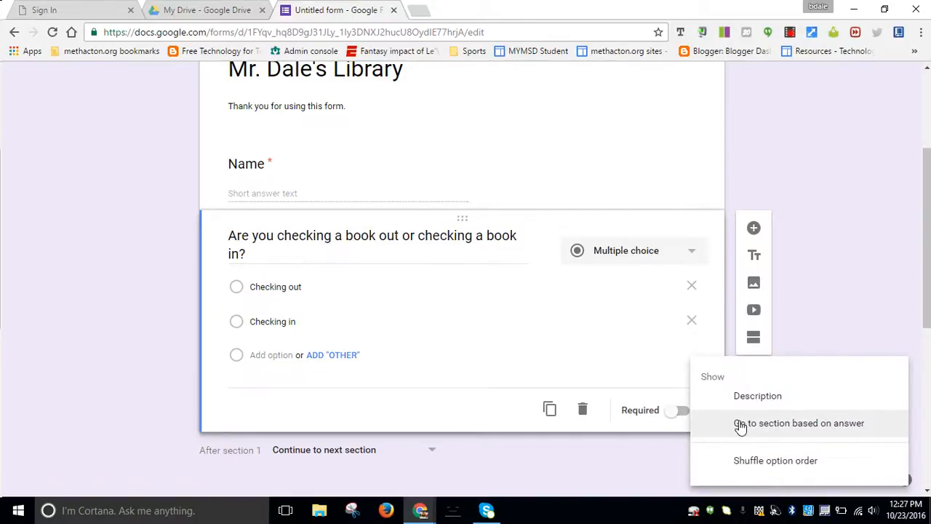
left_click(741, 425)
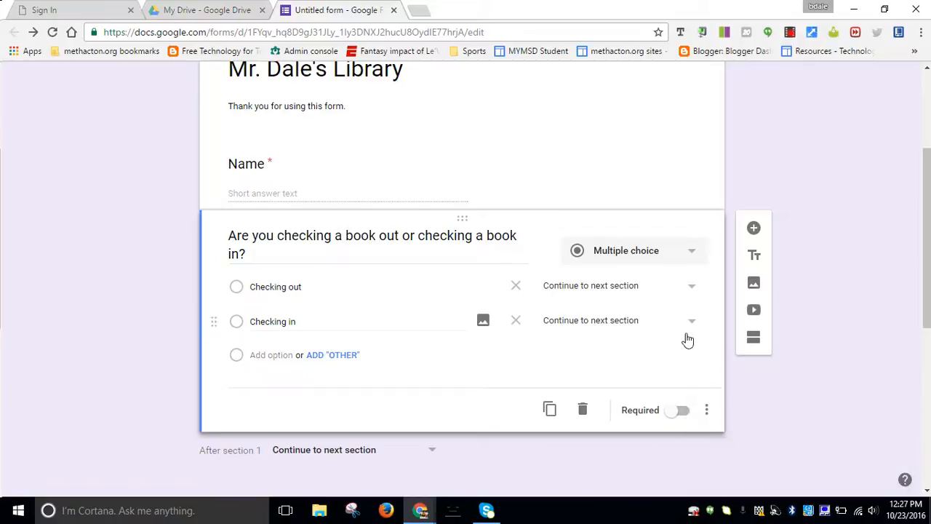
Route the "Checking out" answer to section 2 (Checking out) and the "Checking in" answer to section 3 (Checking in)
left_click(689, 288)
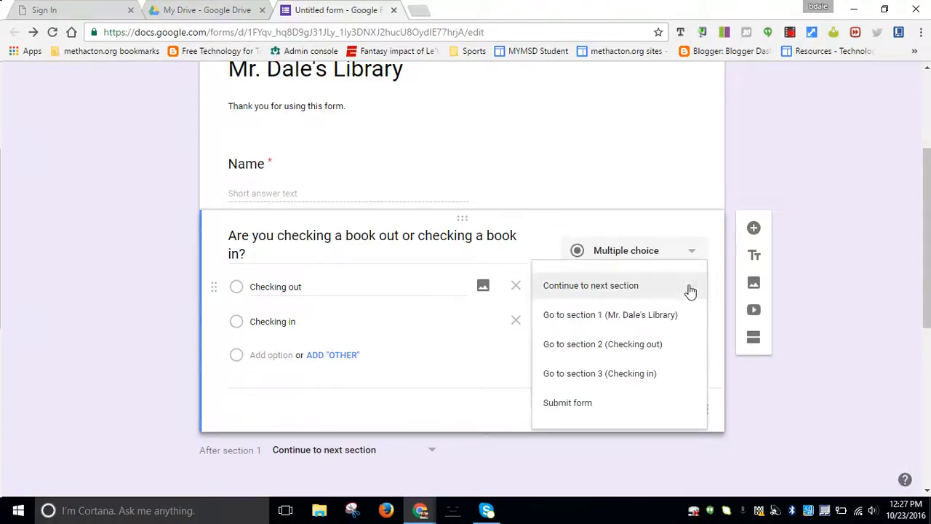
left_click(666, 344)
left_click(669, 326)
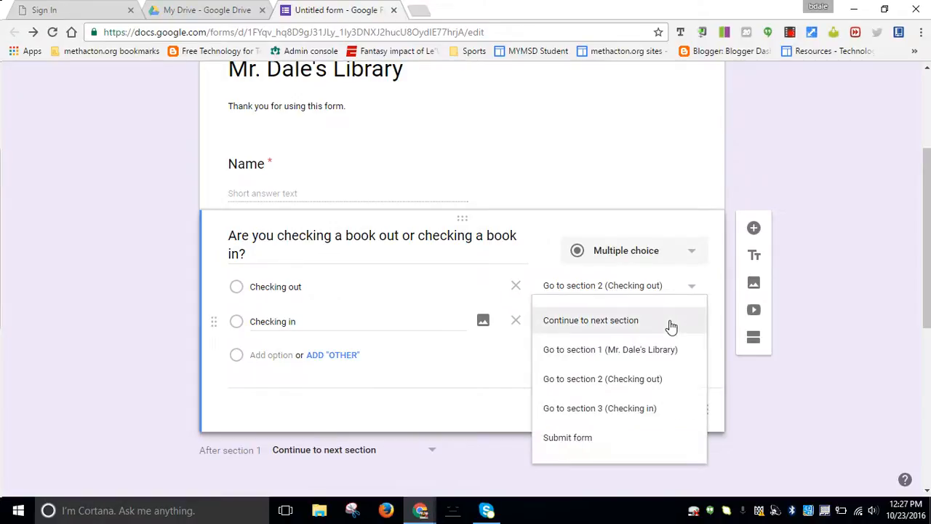
left_click(653, 412)
Add a short answer question titled "Title of the book" to the Checking out section
scroll(913, 422, "down", 4)
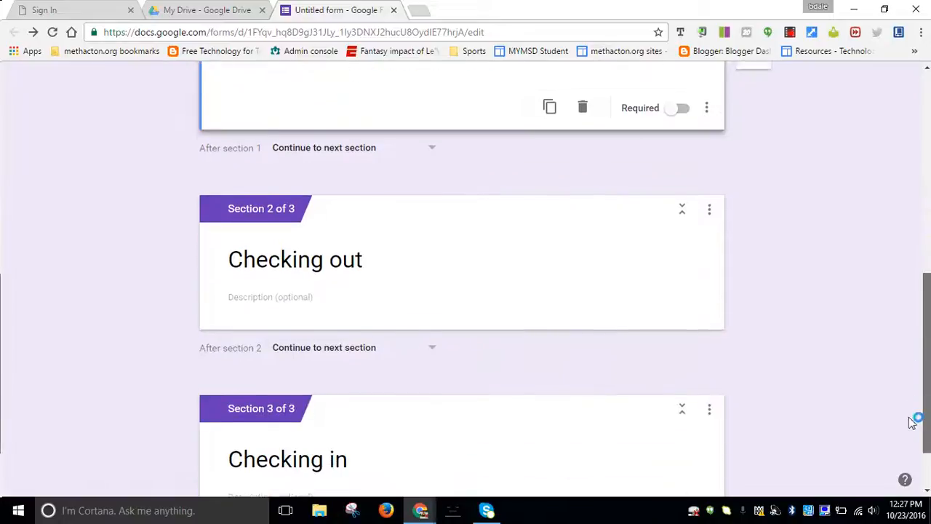
scroll(913, 422, "down", 1)
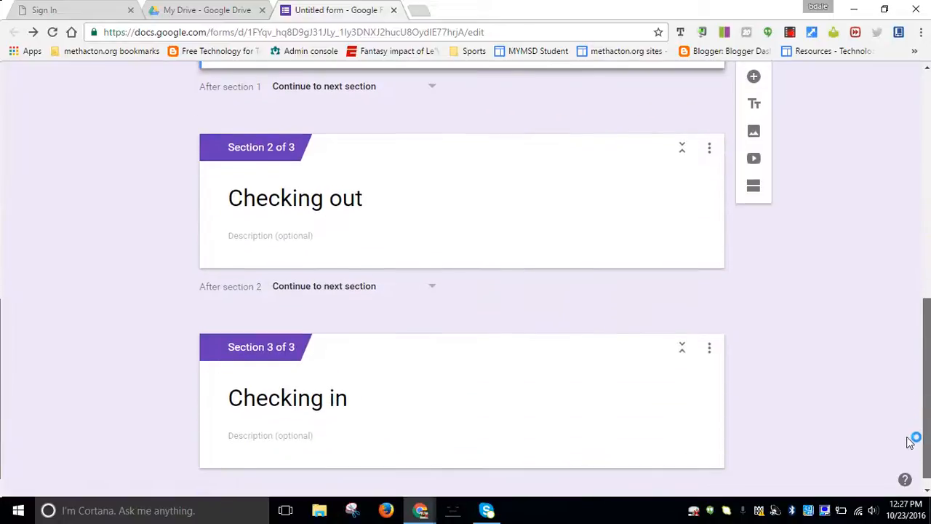
left_click(439, 243)
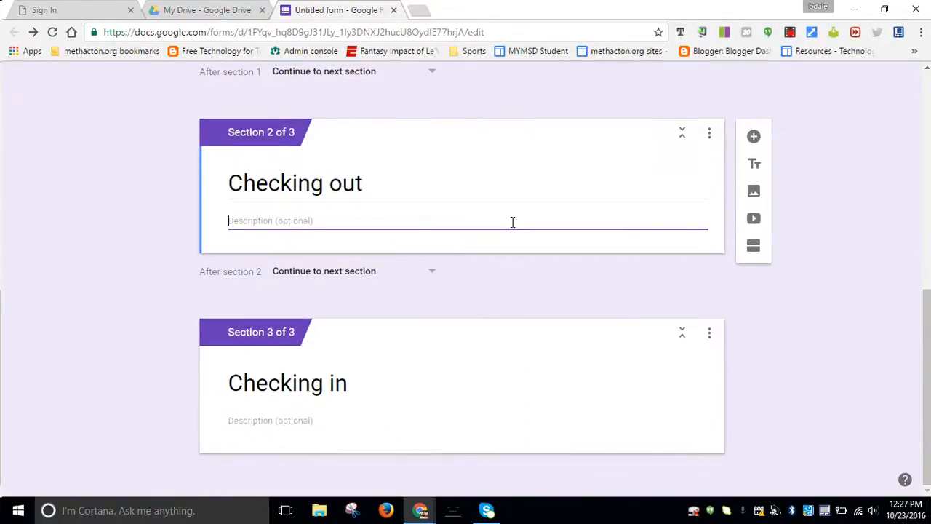
left_click(754, 137)
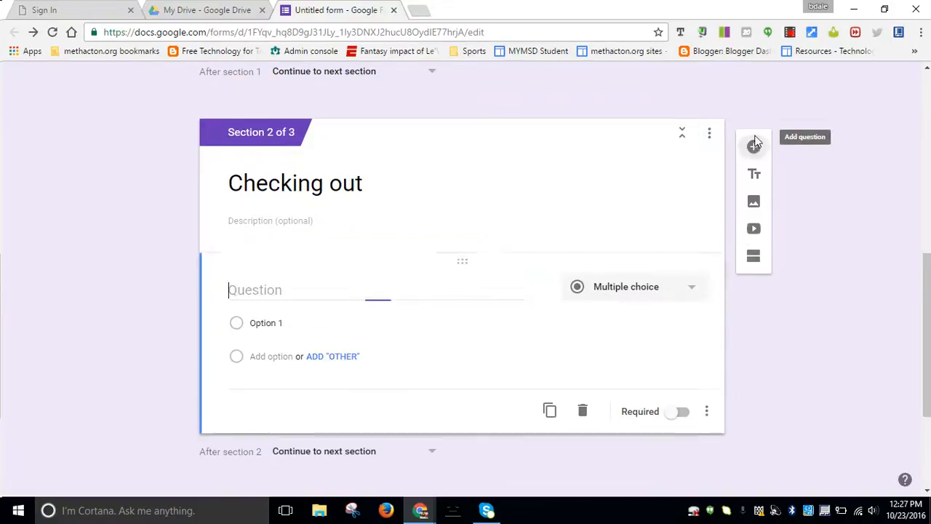
type("Ttle of")
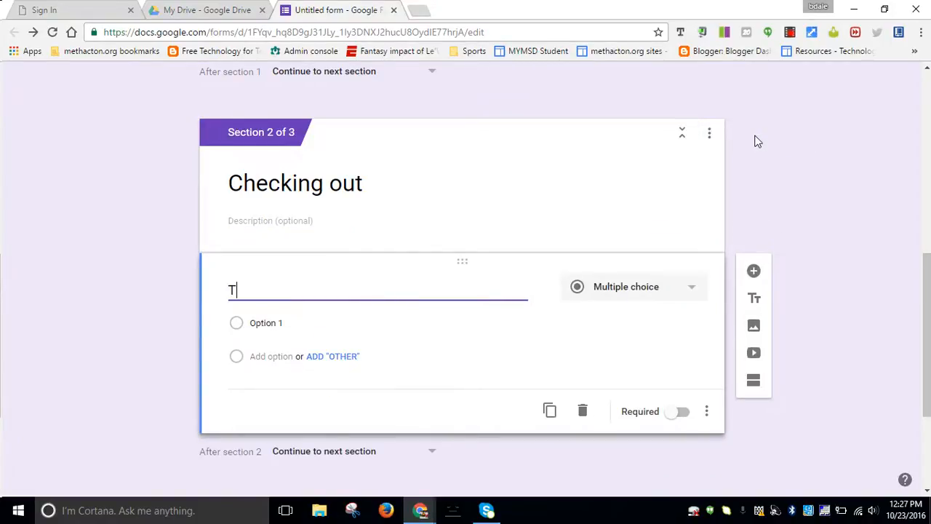
key("BackSpace")
key("BackSpace")
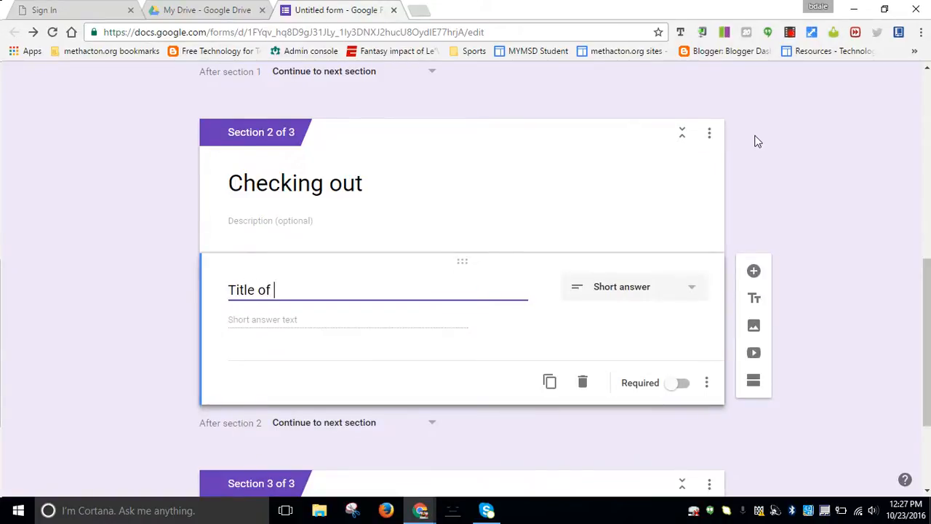
type("ook")
left_click(694, 290)
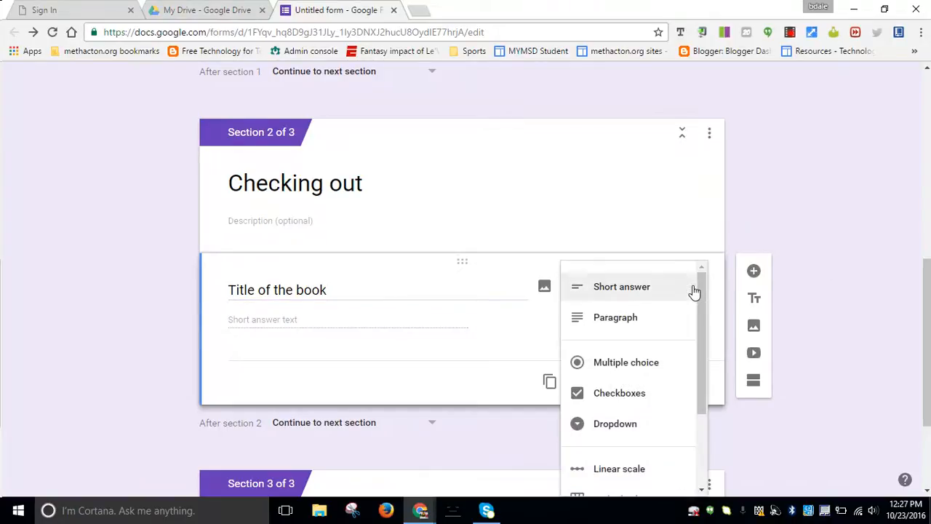
left_click(695, 289)
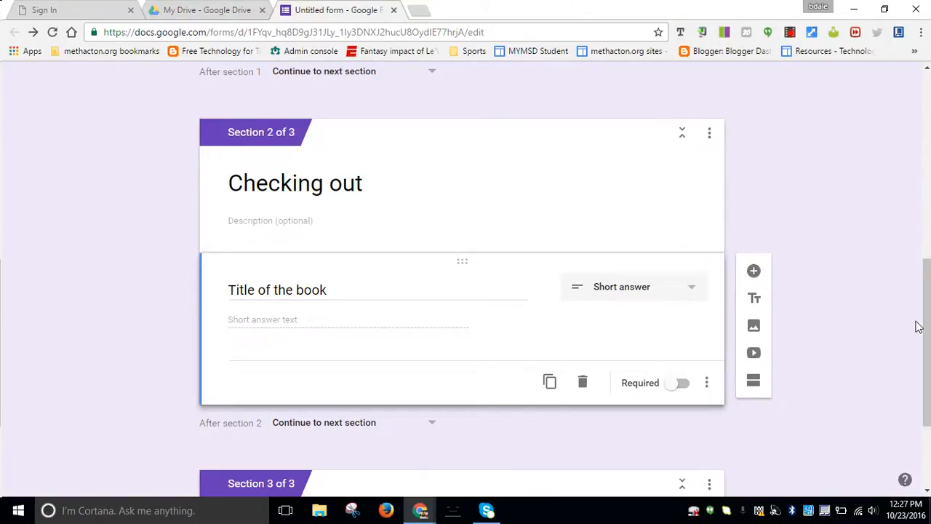
Set the form to submit after section 2 (Checking out)
scroll(918, 327, "down", 2)
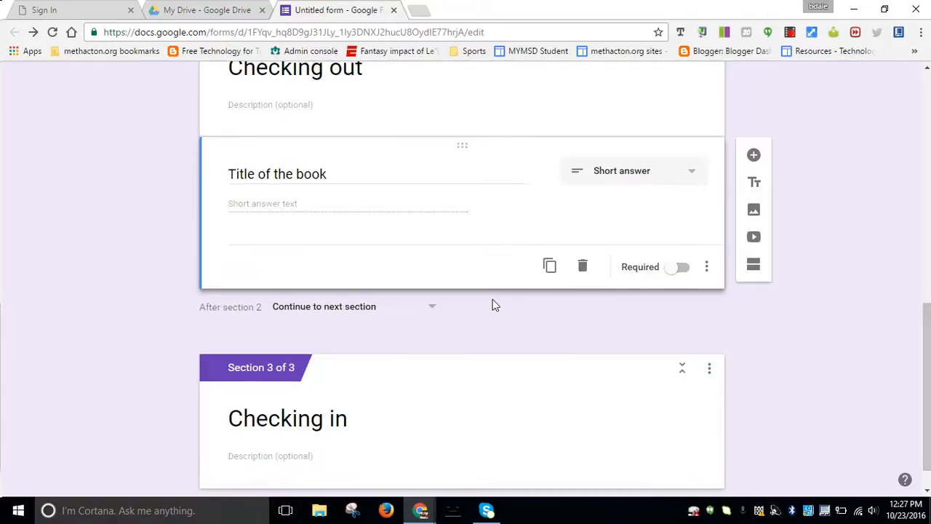
left_click(425, 311)
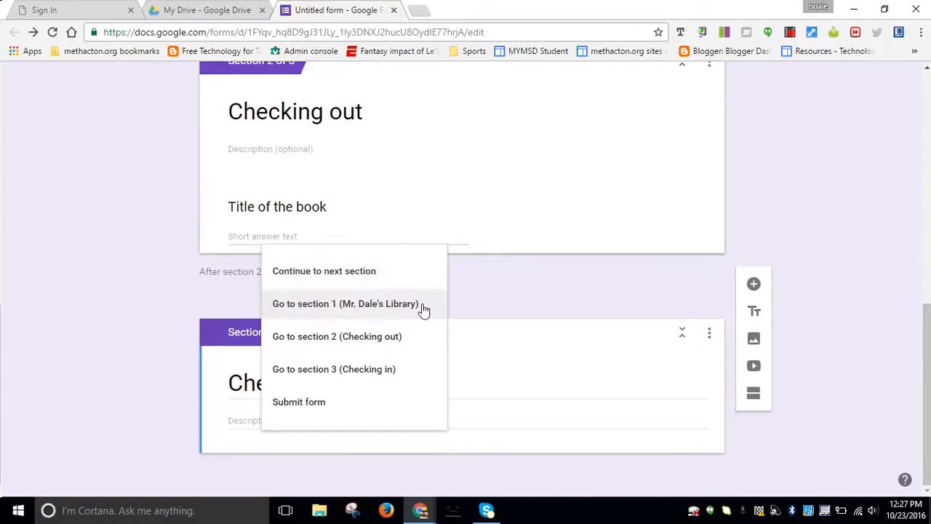
left_click(386, 401)
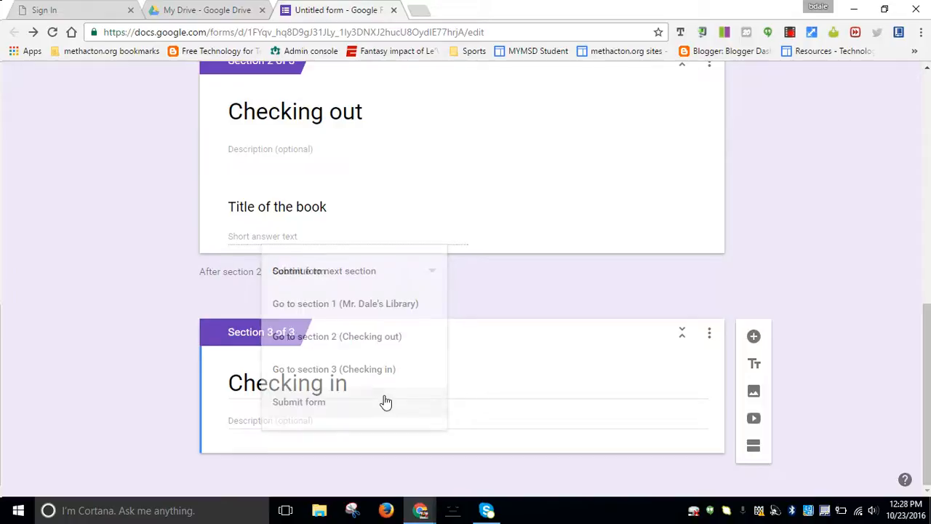
Add a short answer question titled "Title of the book" to the Checking in section
left_click(753, 338)
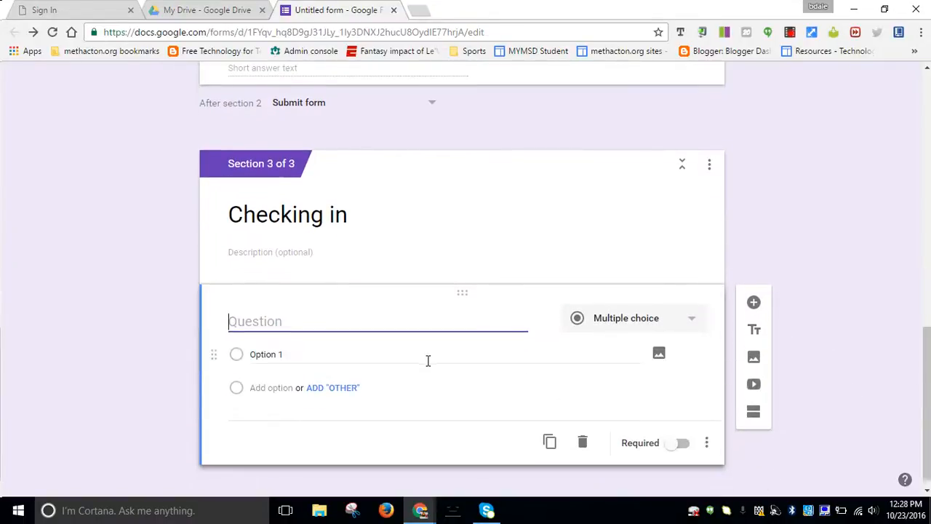
type("Title of the book")
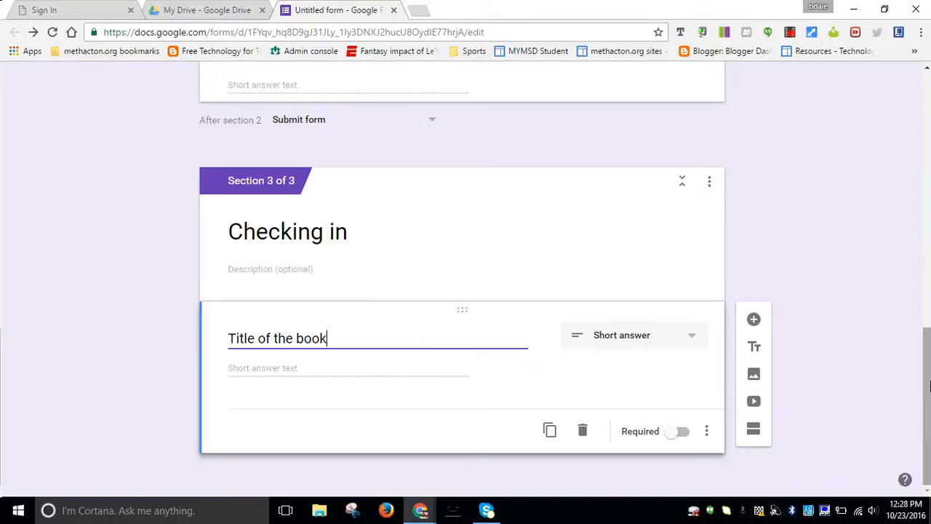
Change the form's theme colour to orange-red
left_click_drag(925, 385, 914, 112)
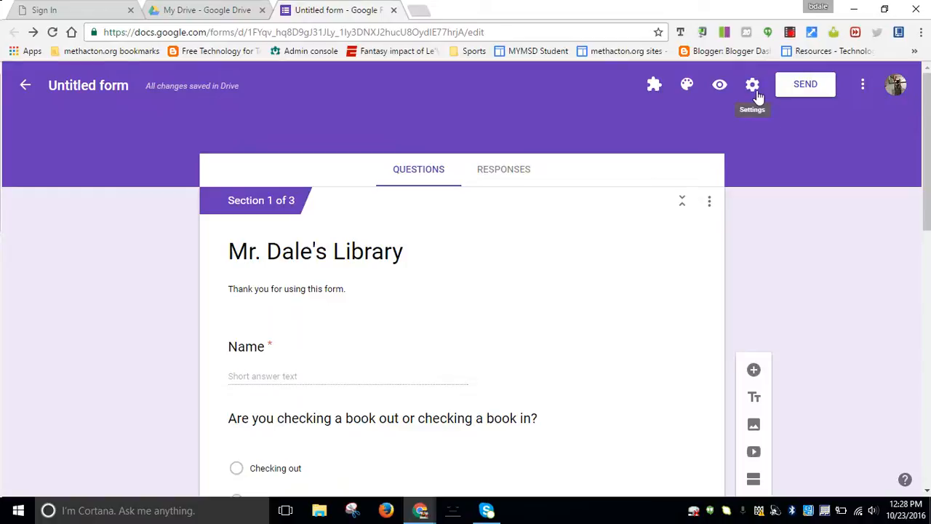
left_click(689, 85)
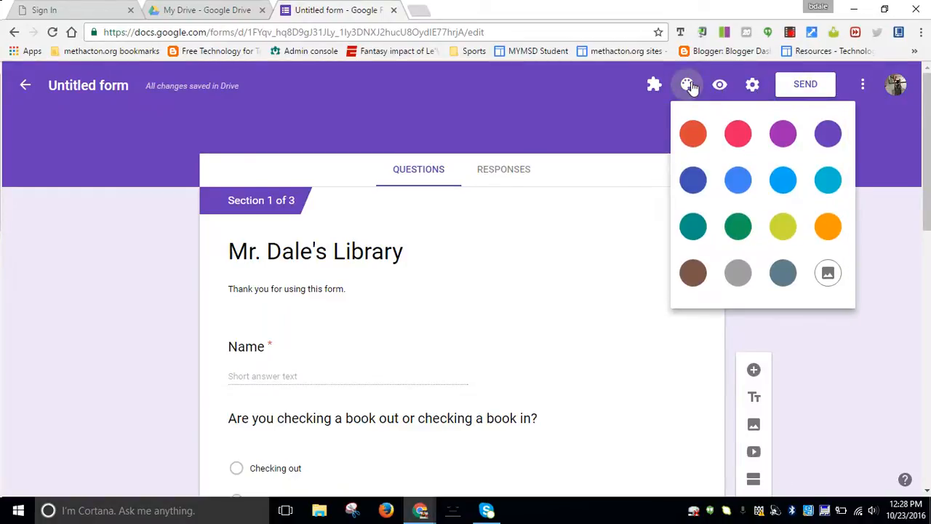
left_click(699, 139)
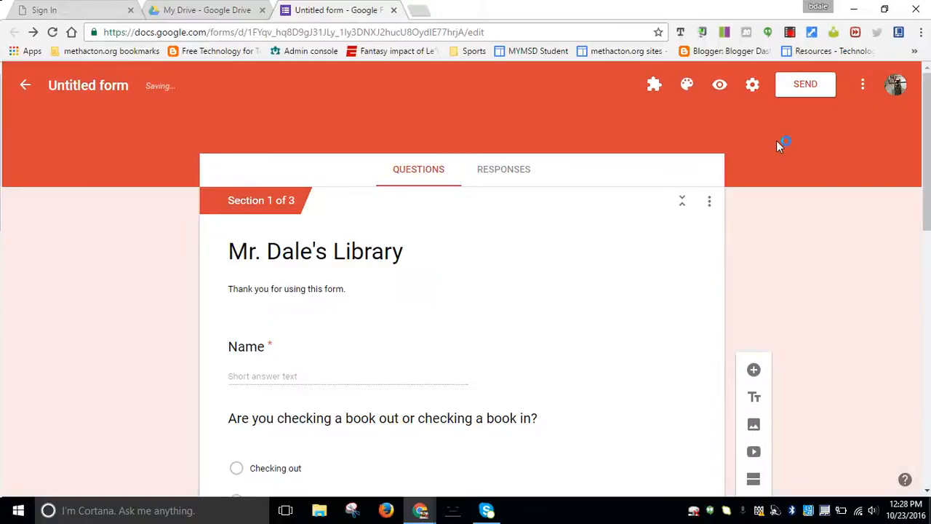
Apply the illustrated bookshelf image from the Work and School themes as the form's header
left_click(687, 85)
left_click(829, 275)
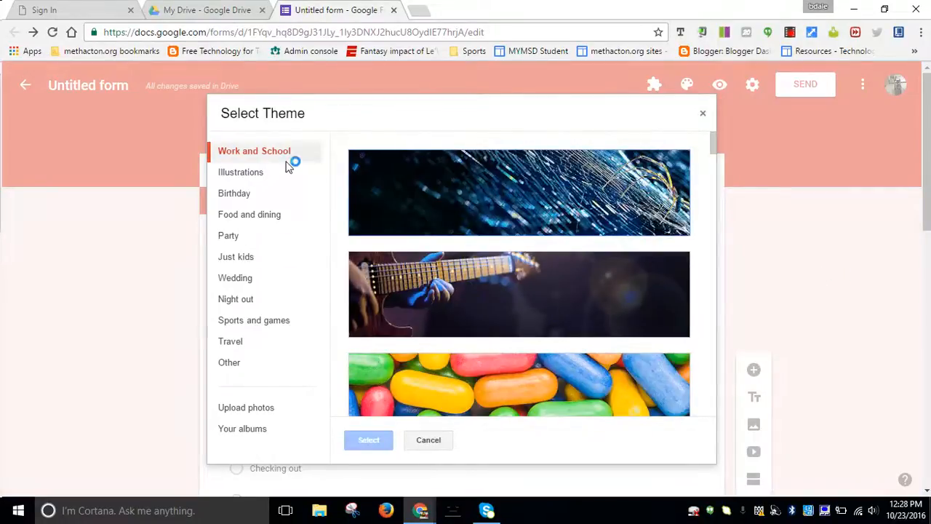
left_click(240, 236)
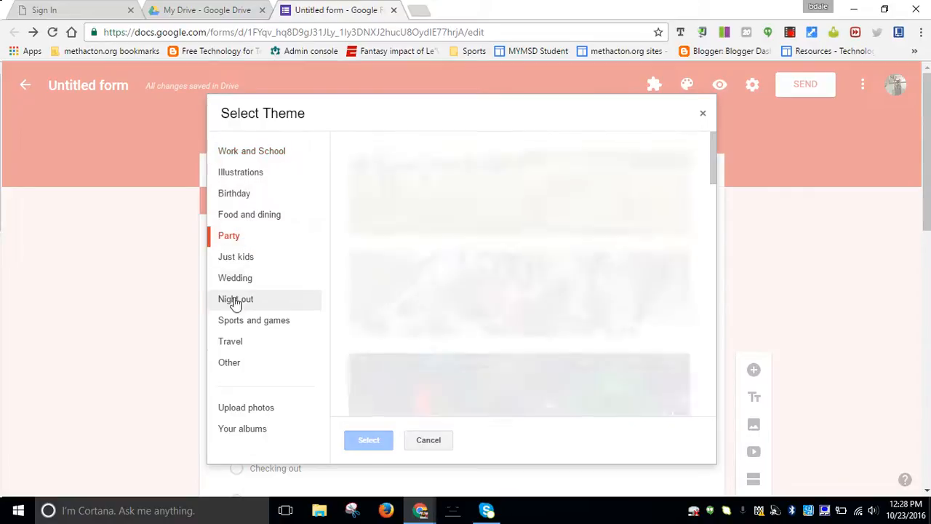
left_click(259, 156)
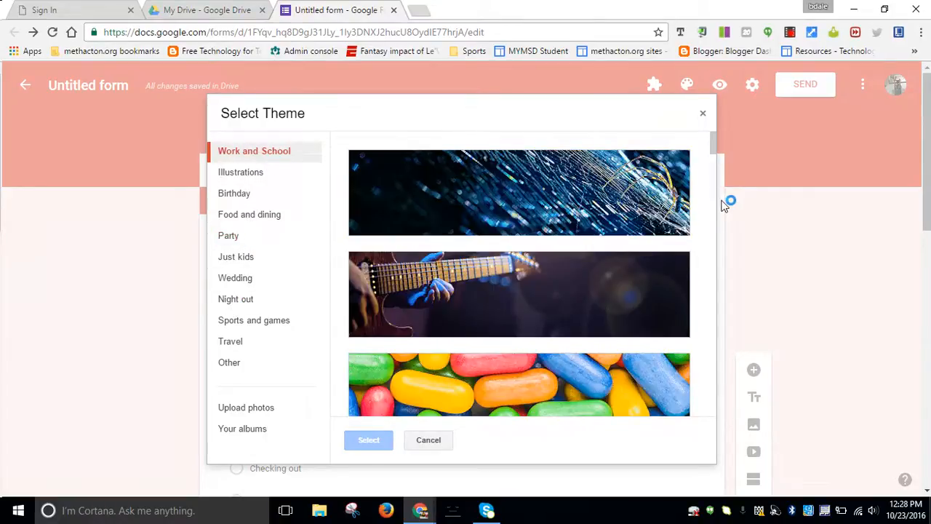
left_click_drag(714, 159, 717, 413)
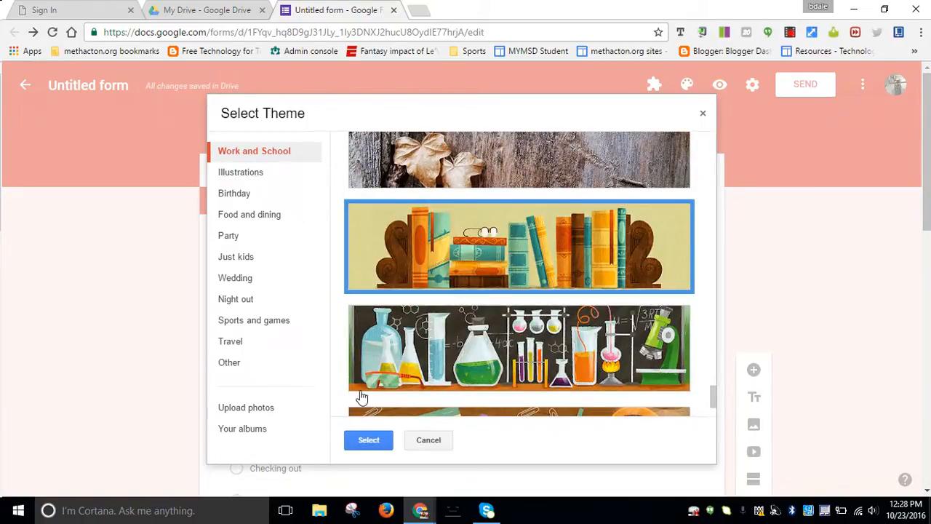
left_click(371, 442)
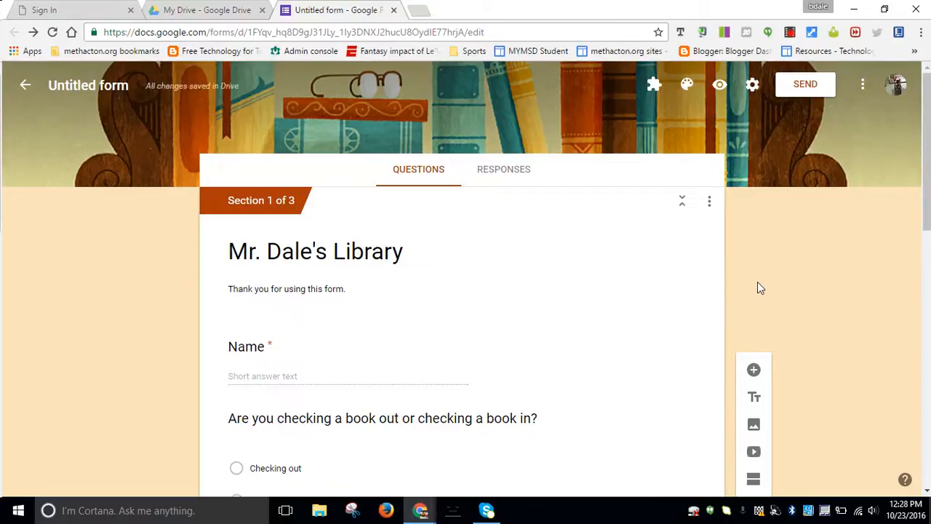
Preview the form, enter the respondent's name, choose "Checking out" and continue to the next section
left_click(719, 86)
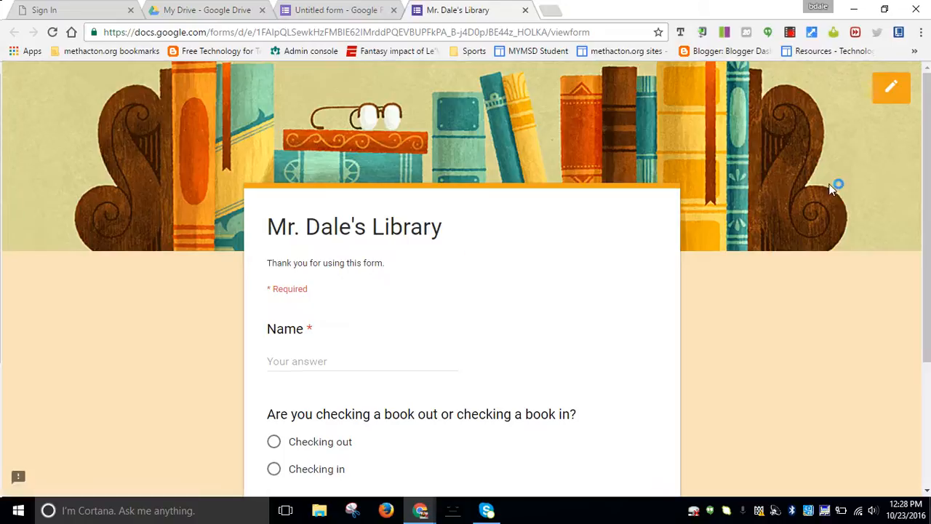
scroll(918, 171, "down", 2)
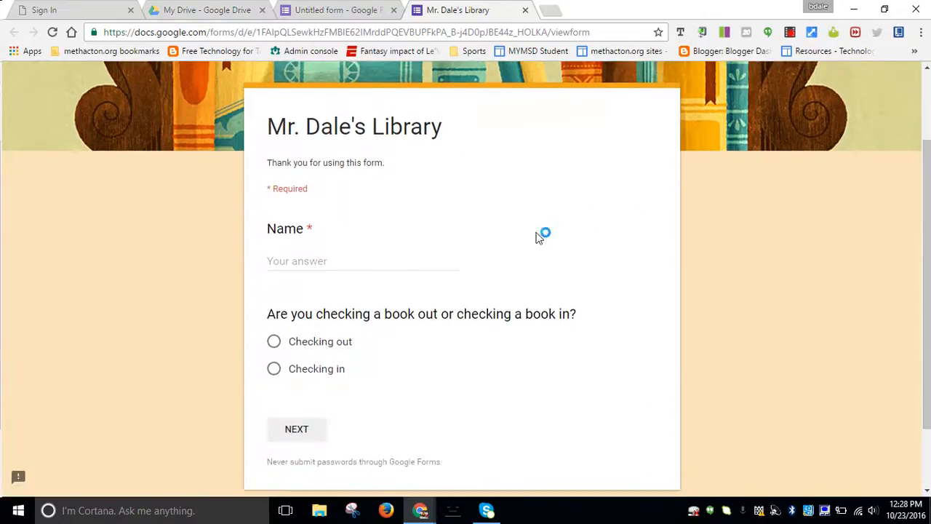
left_click(413, 256)
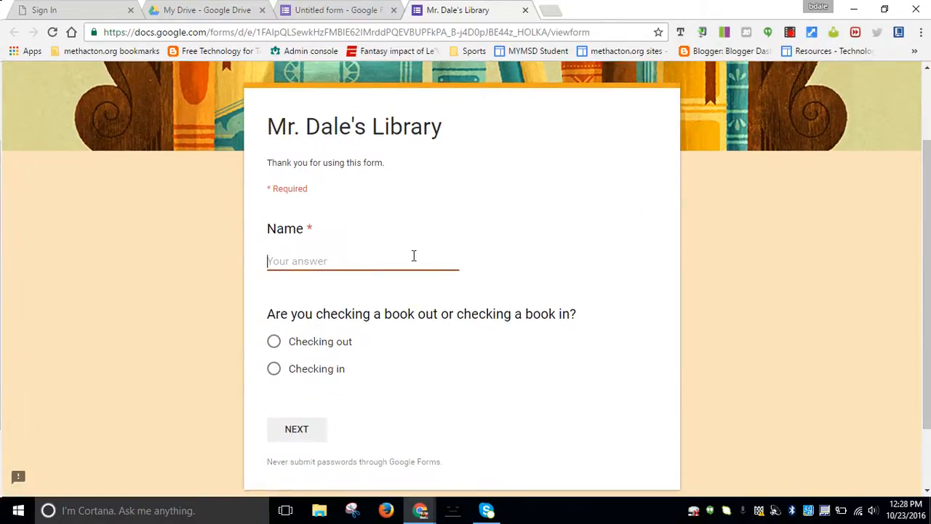
type("Sydney")
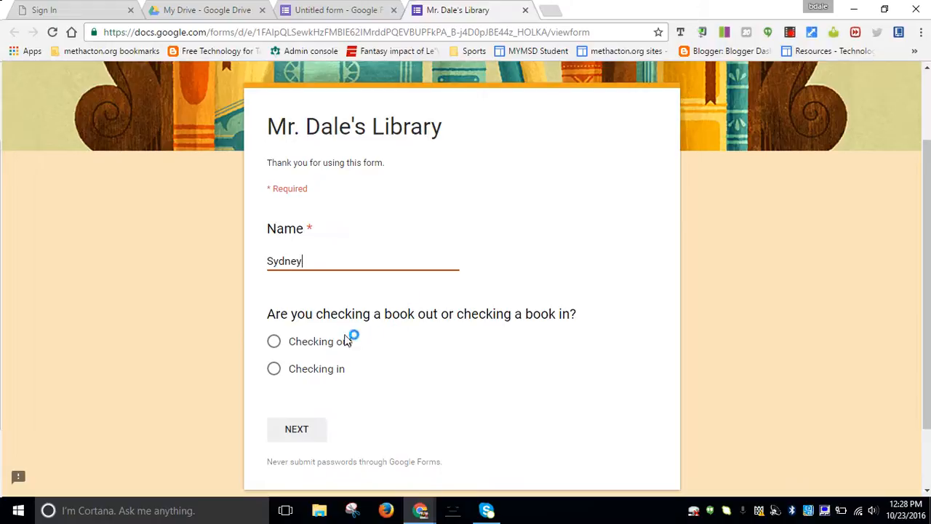
left_click(318, 341)
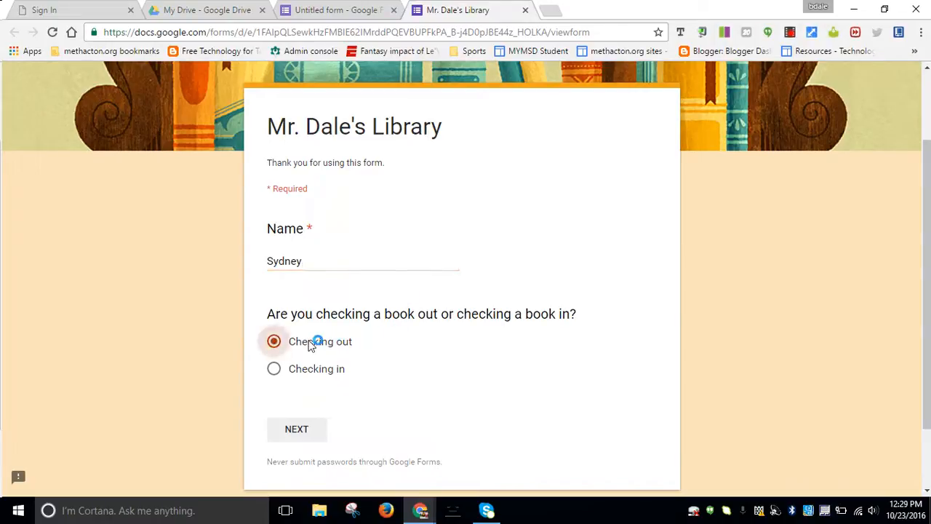
left_click(297, 430)
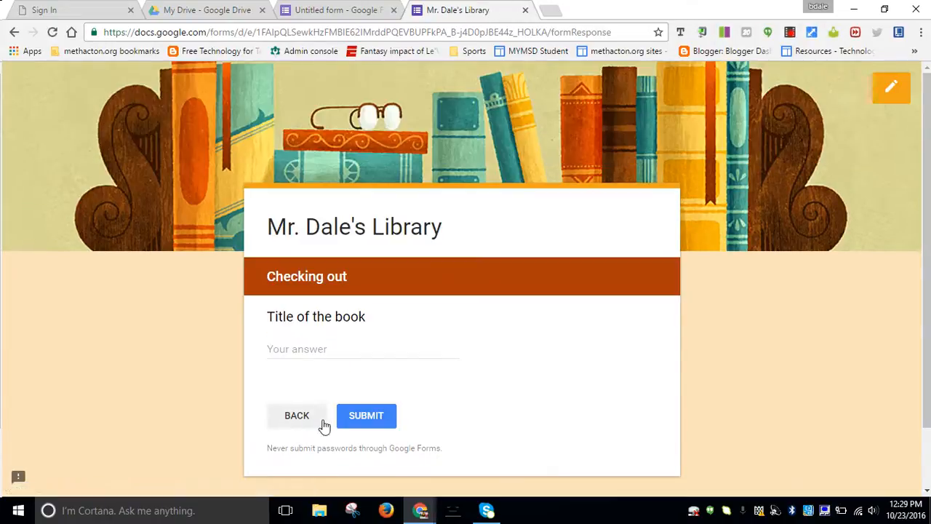
Enter "Holes" as the title of the book and submit the response
left_click(362, 351)
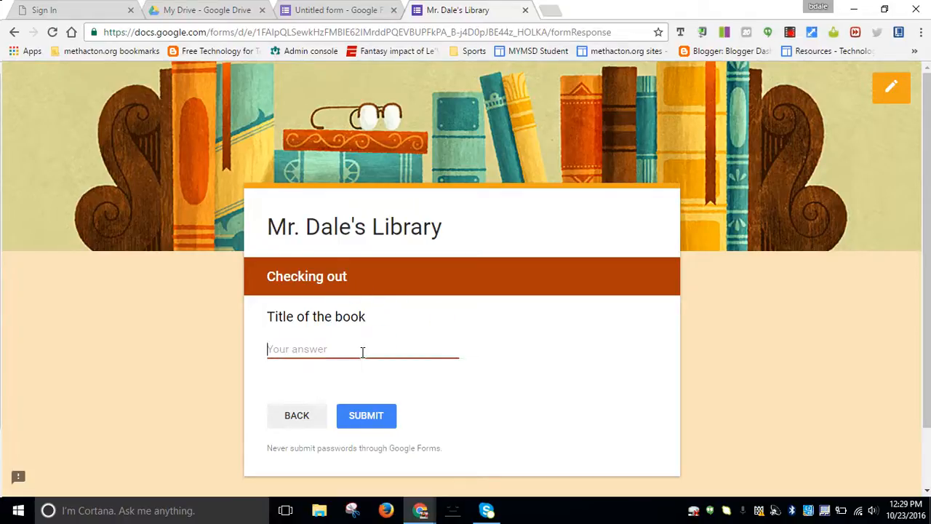
type("Holes")
left_click(367, 413)
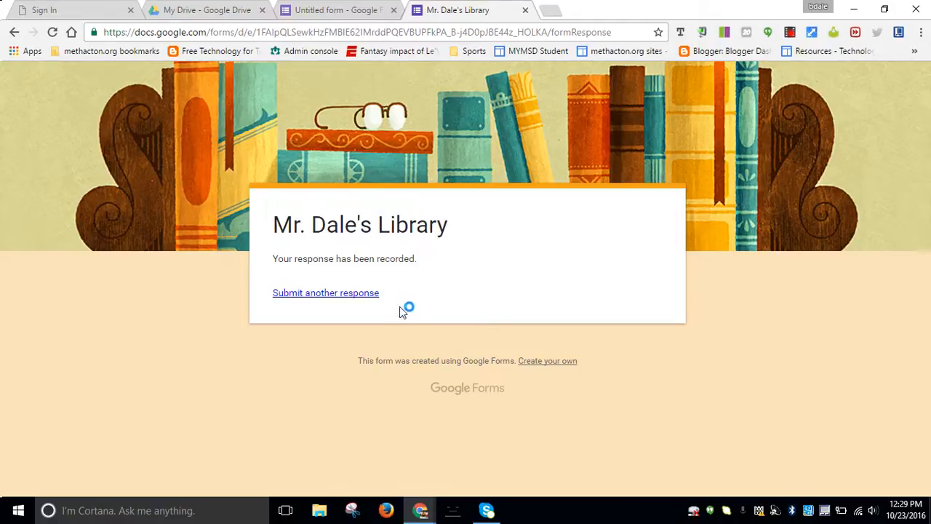
Preview the form again, enter the respondent's name, choose "Checking in" and continue to the next section
left_click(318, 14)
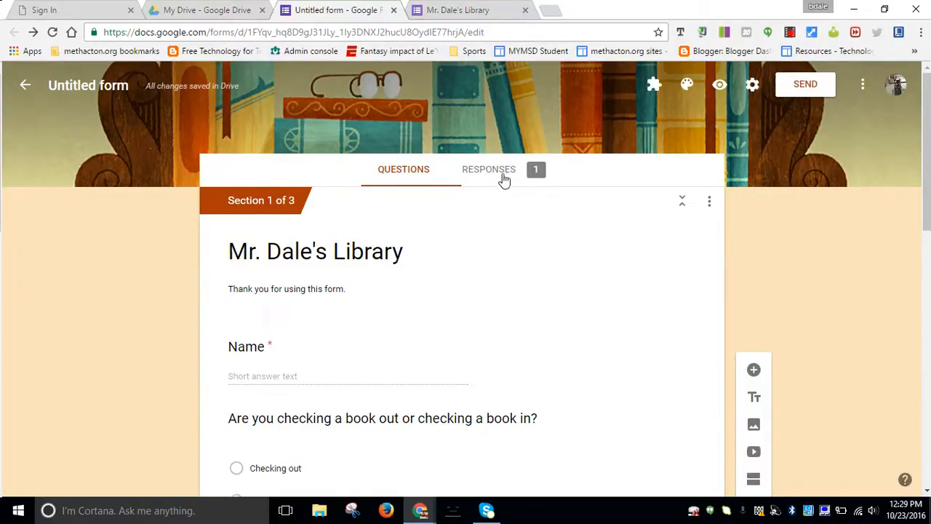
left_click(720, 85)
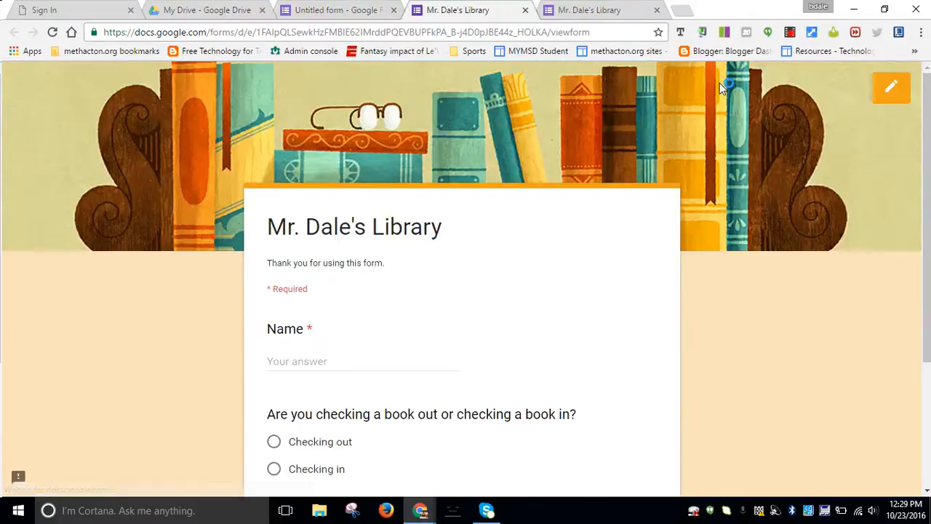
left_click(343, 366)
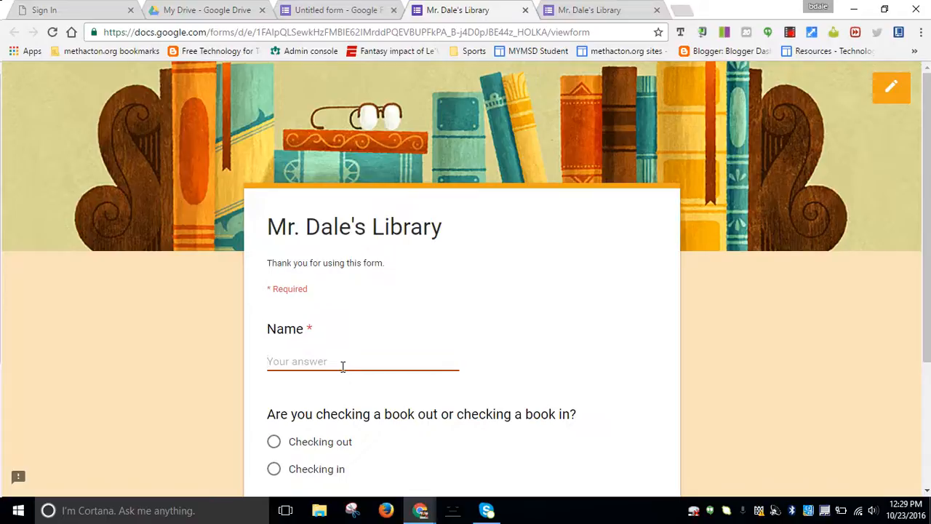
type("Sydney")
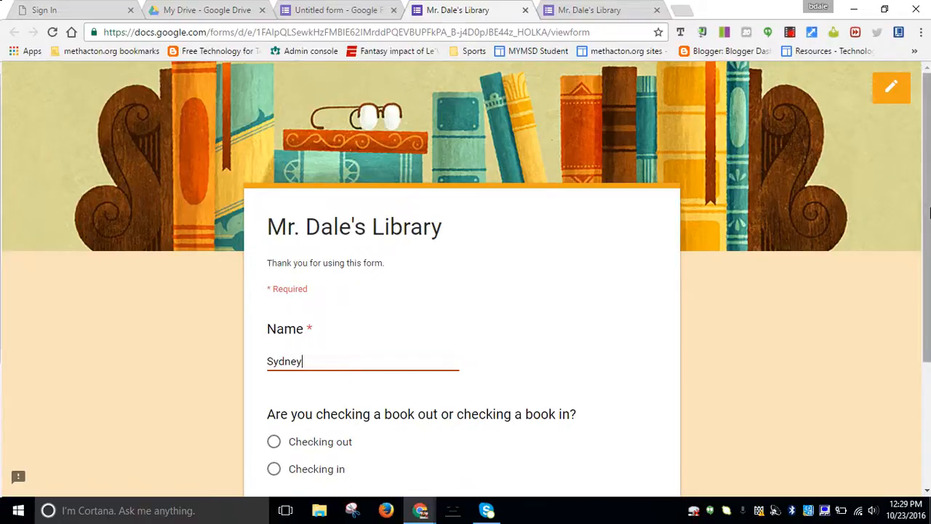
scroll(910, 277, "down", 2)
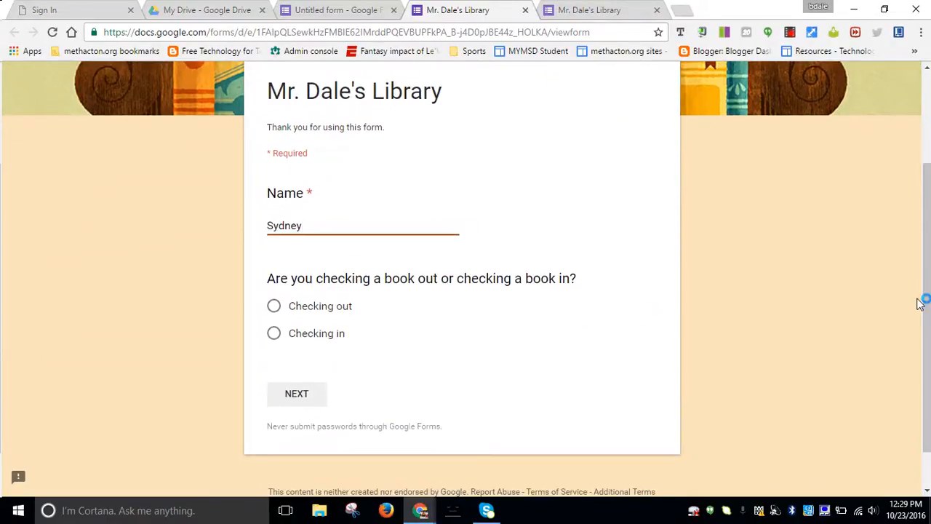
left_click(274, 334)
left_click(309, 386)
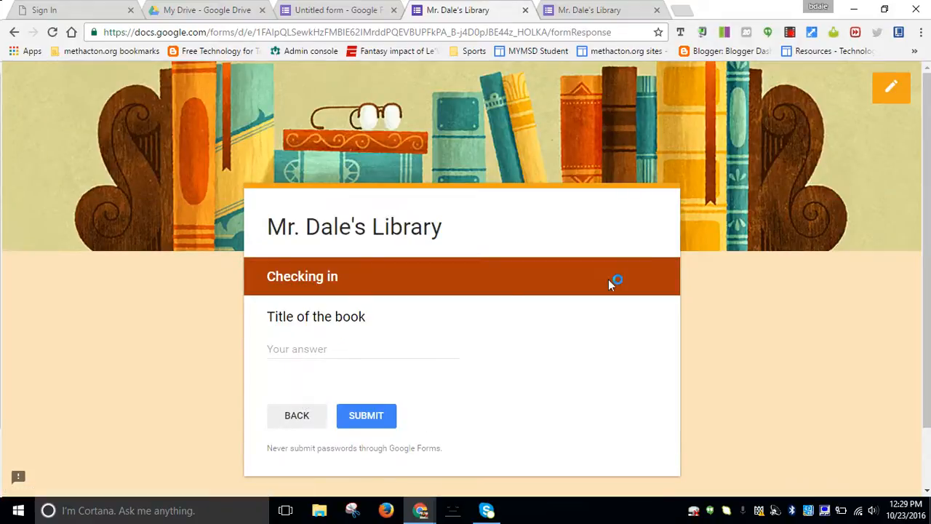
Enter "Holes" as the book title in the Checking in section and submit the response
left_click(376, 348)
type("Holes")
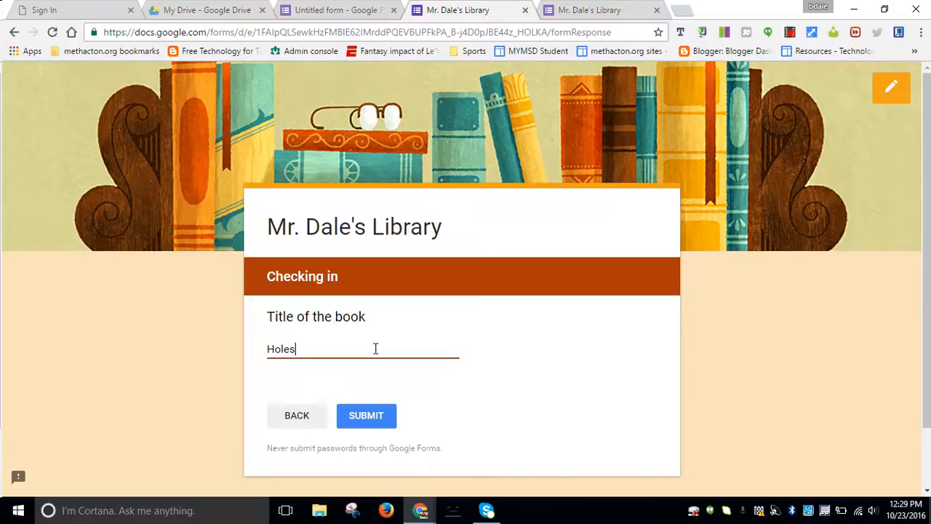
left_click(364, 417)
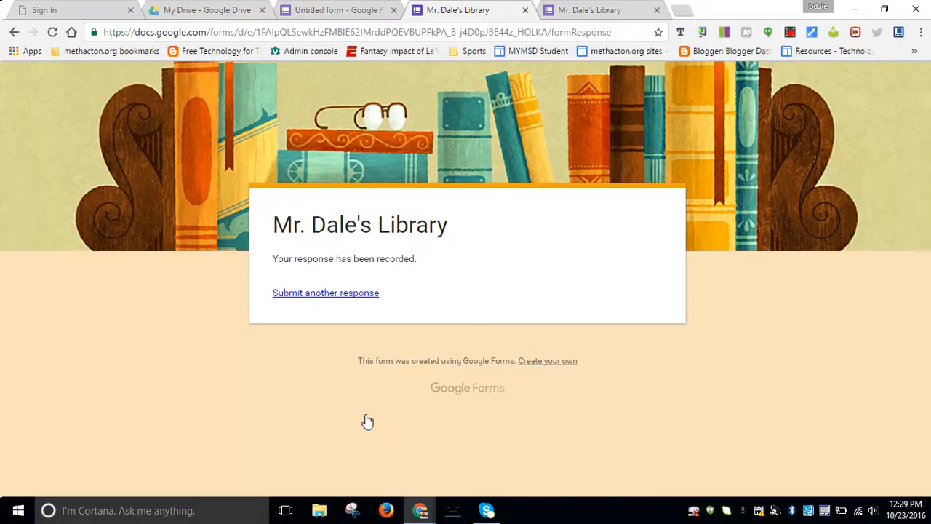
Return to the form editor, view the responses and create a new spreadsheet named "Untitled form (Responses)" for them
left_click(306, 17)
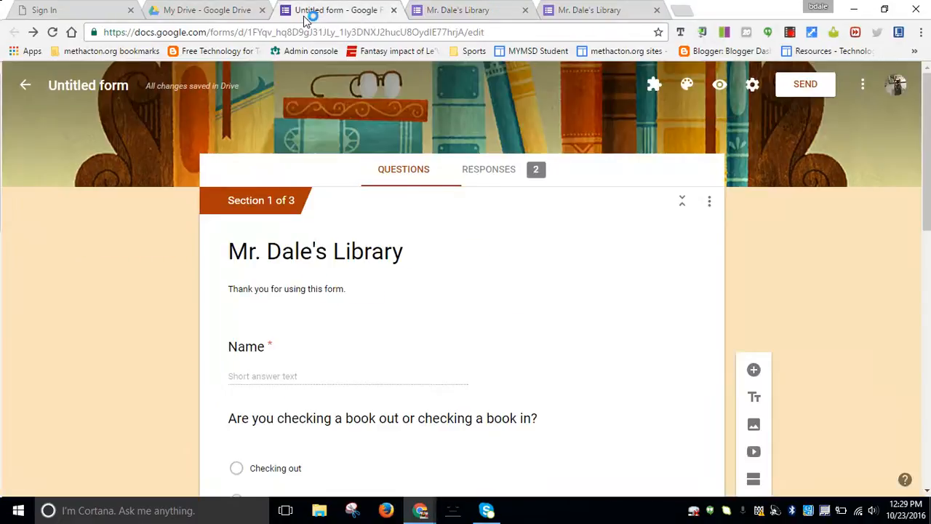
left_click(490, 172)
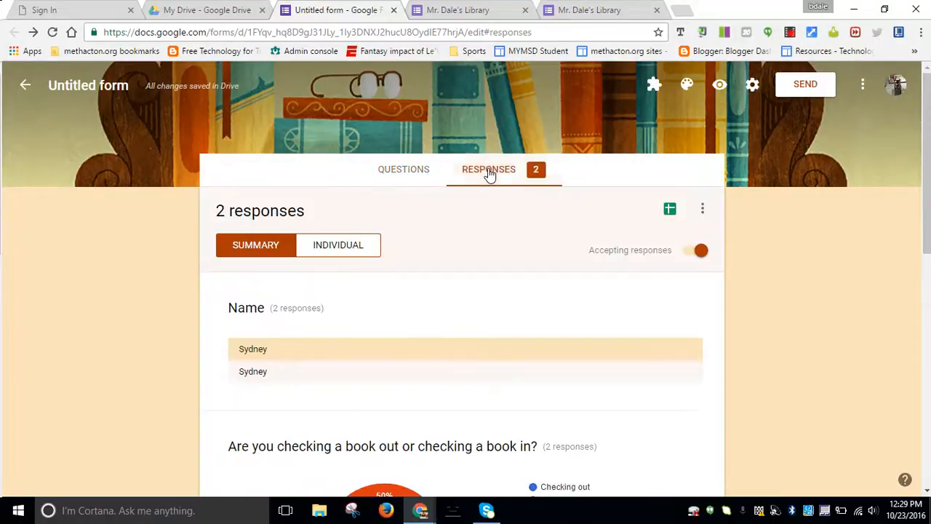
left_click(669, 211)
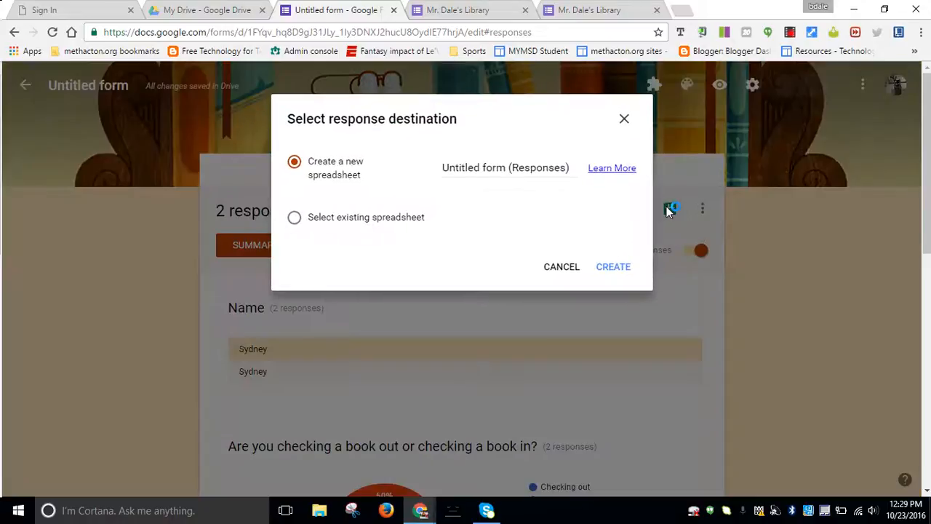
left_click(613, 269)
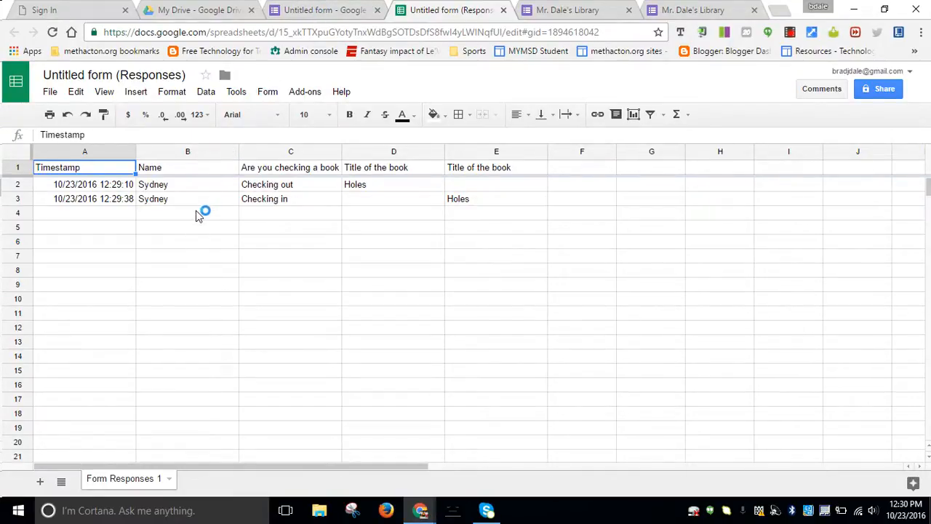
Examine the sorting options for the Name column in the response spreadsheet and close them without sorting
left_click(210, 153)
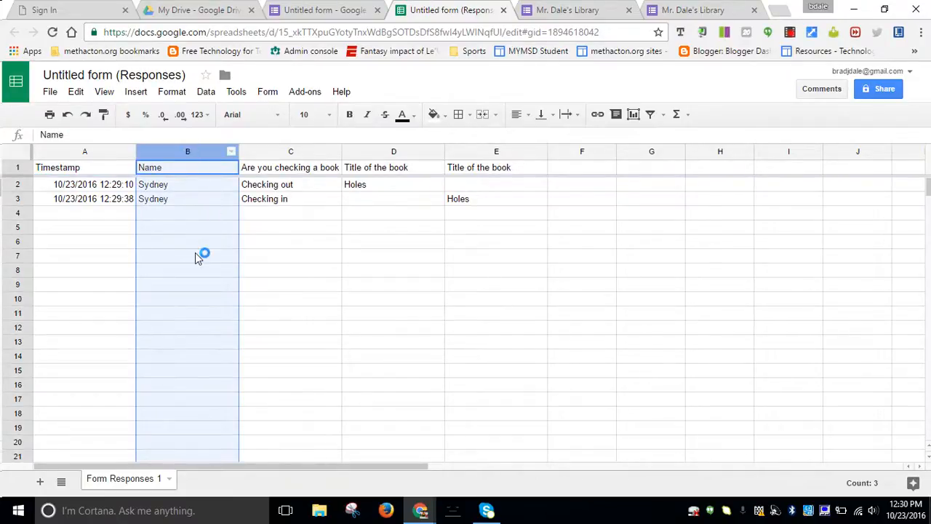
left_click(232, 152)
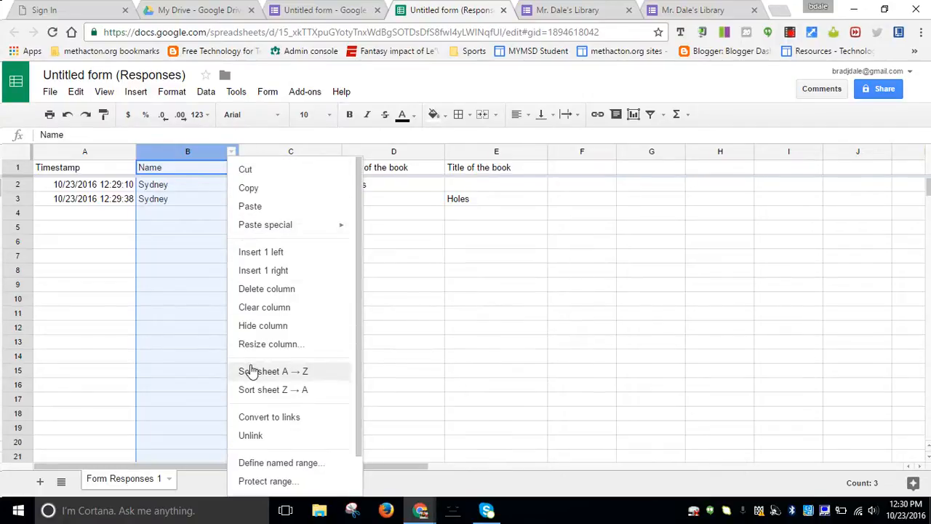
left_click(94, 344)
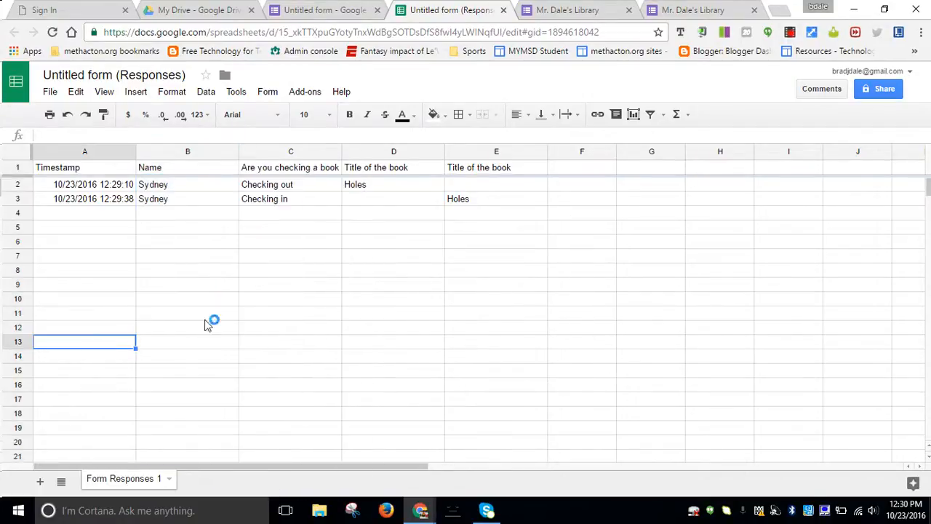
Return to the form editor, preview the form and copy the web address of its live page
left_click(320, 13)
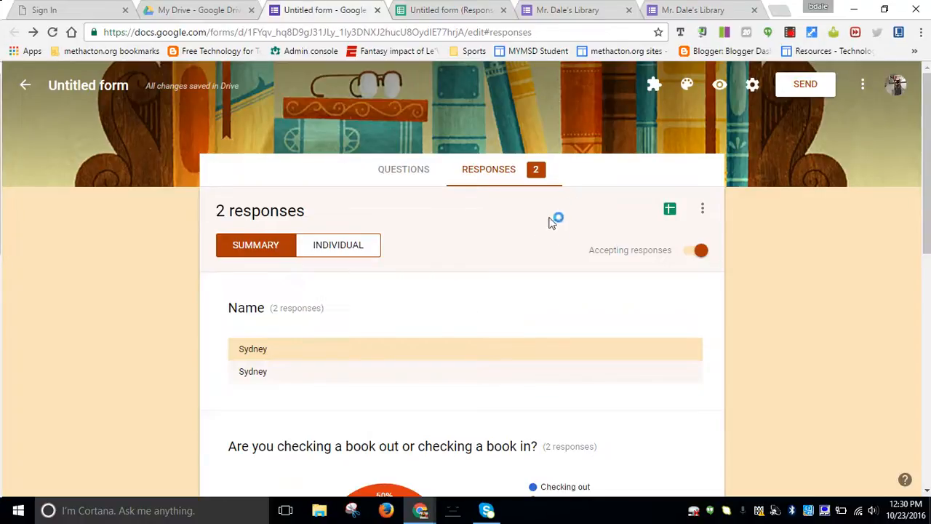
left_click(719, 85)
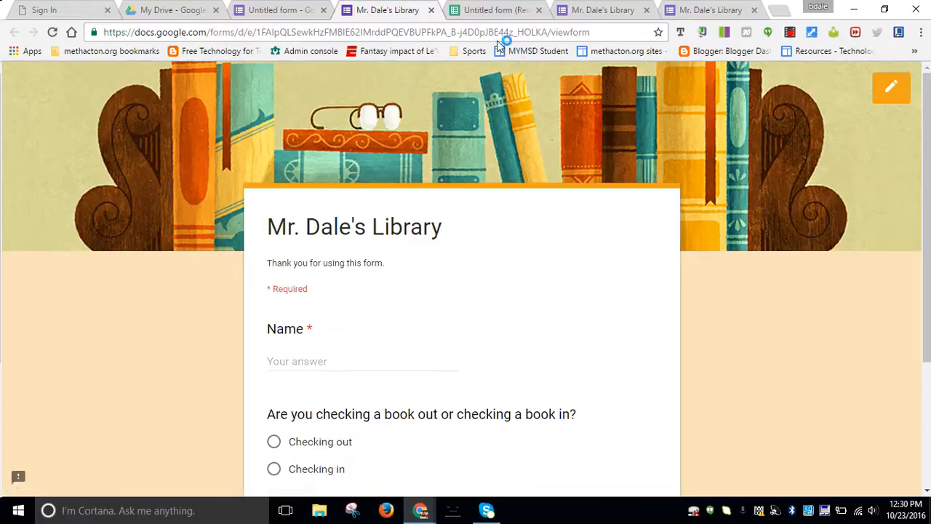
left_click(483, 32)
right_click(483, 33)
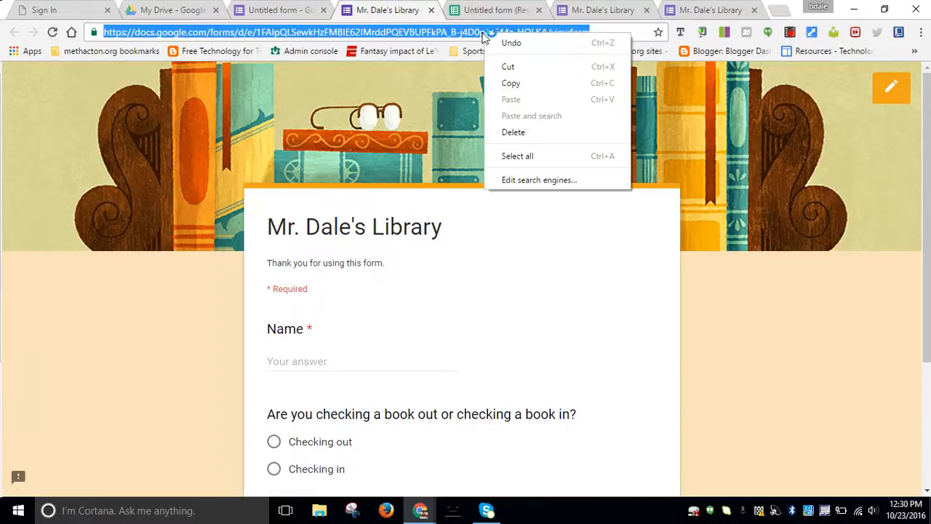
left_click(510, 81)
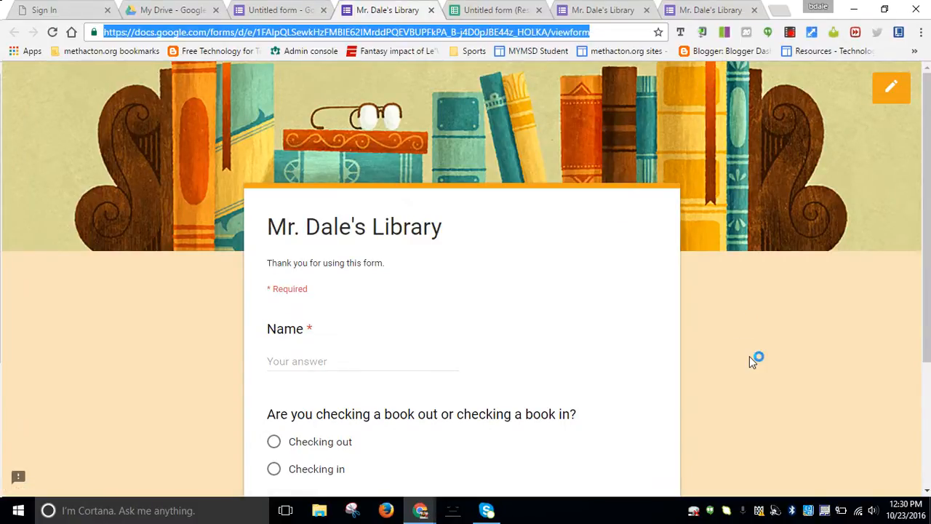